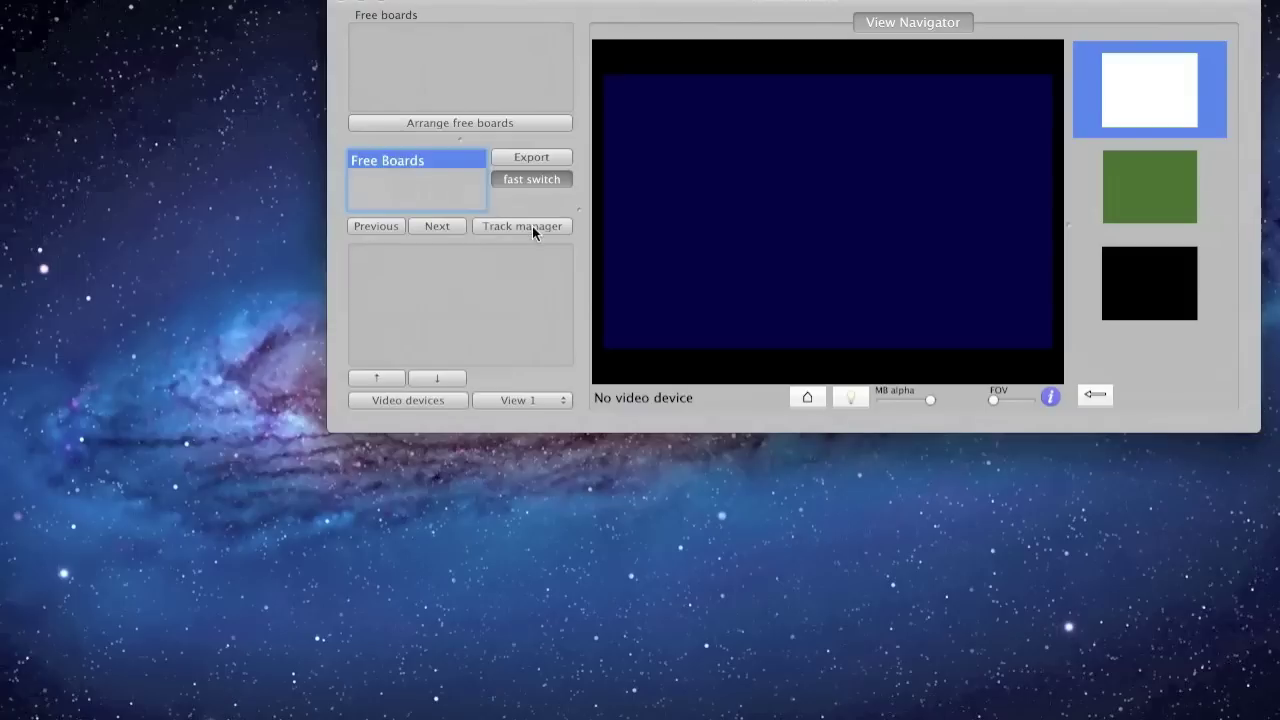
Step: Open the Track Manager and look through the views assigned to the Free Boards track
left_click(533, 230)
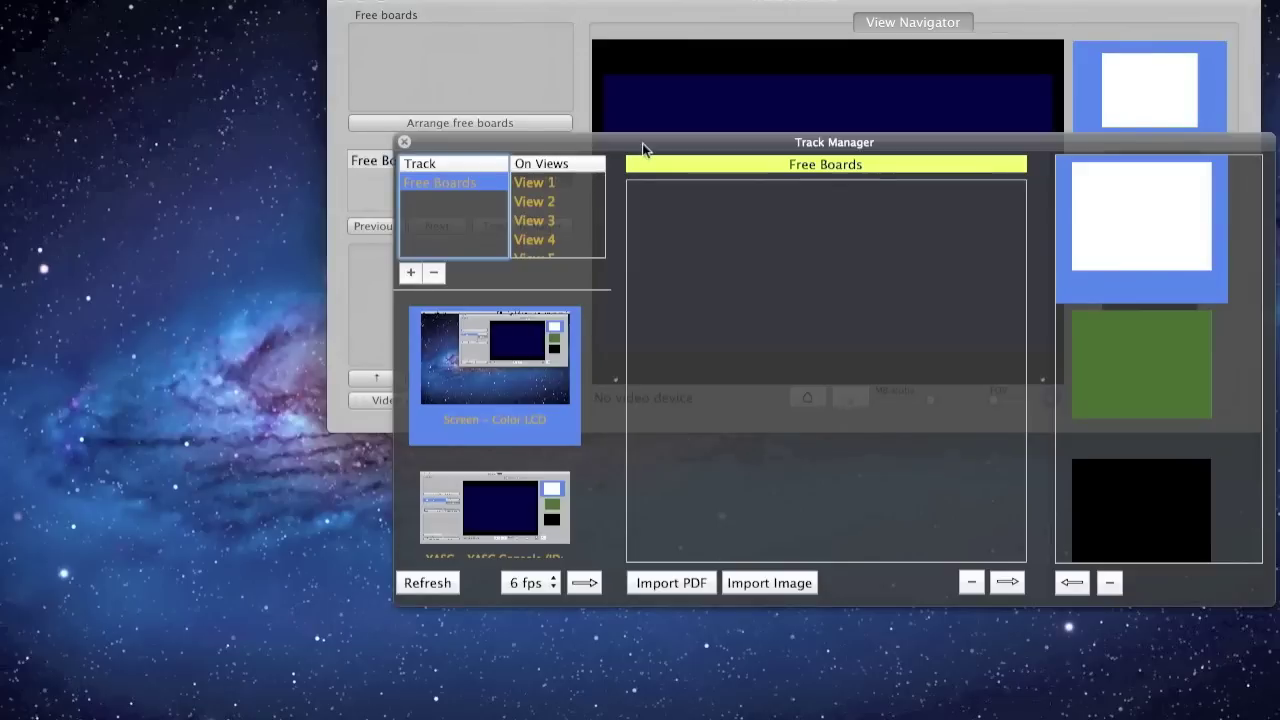
left_click_drag(642, 143, 644, 95)
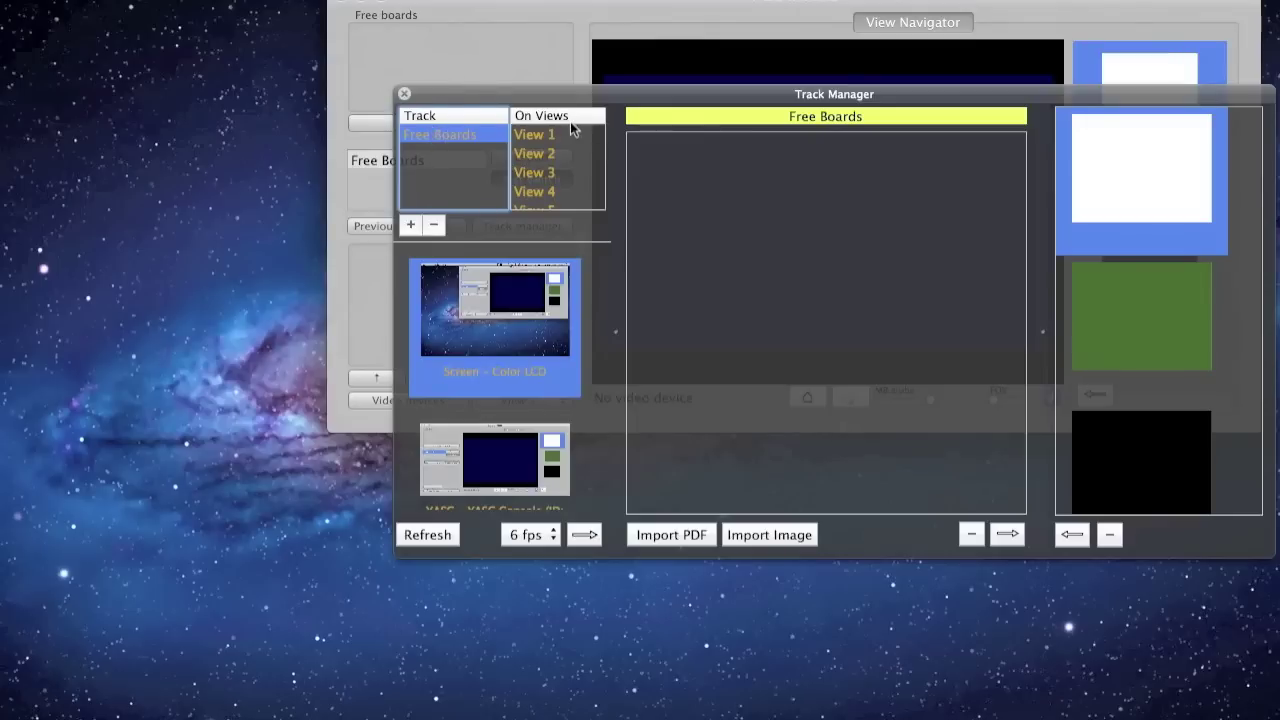
scroll(554, 177, "down", 1)
scroll(554, 177, "down", 1)
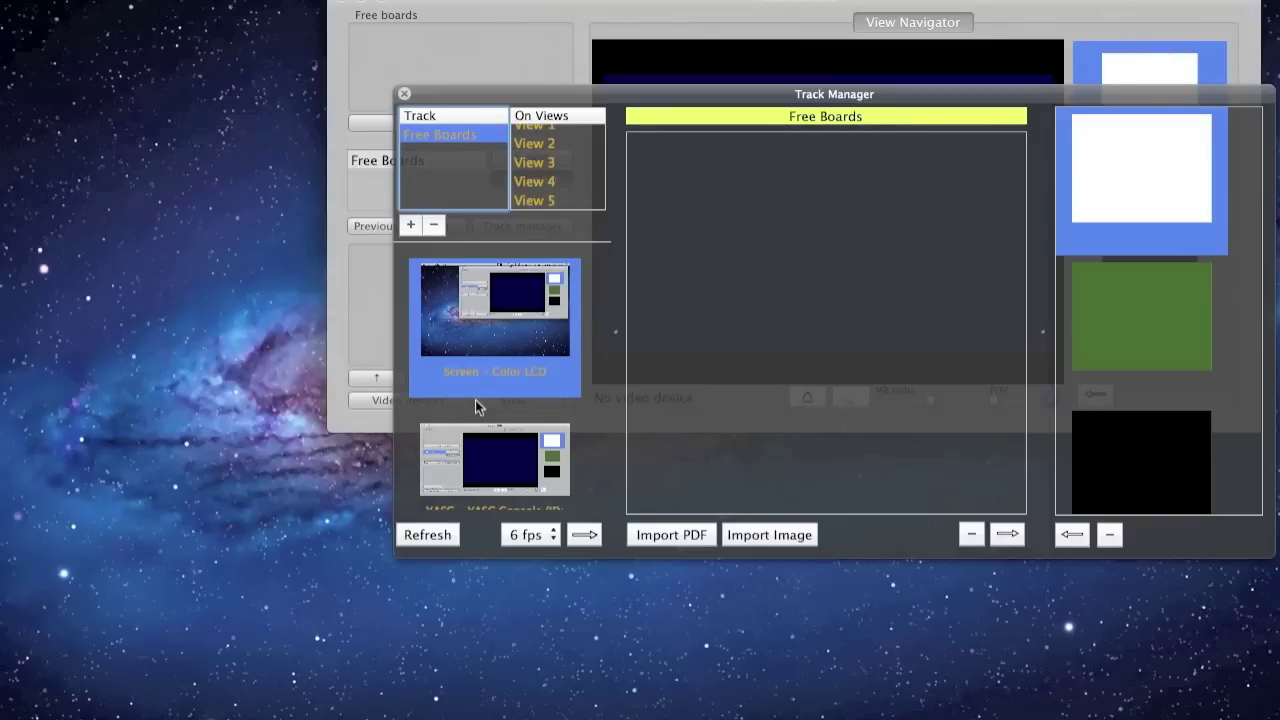
Step: Refresh the list of available screen and window sources and look through its entries
scroll(475, 399, "down", 1)
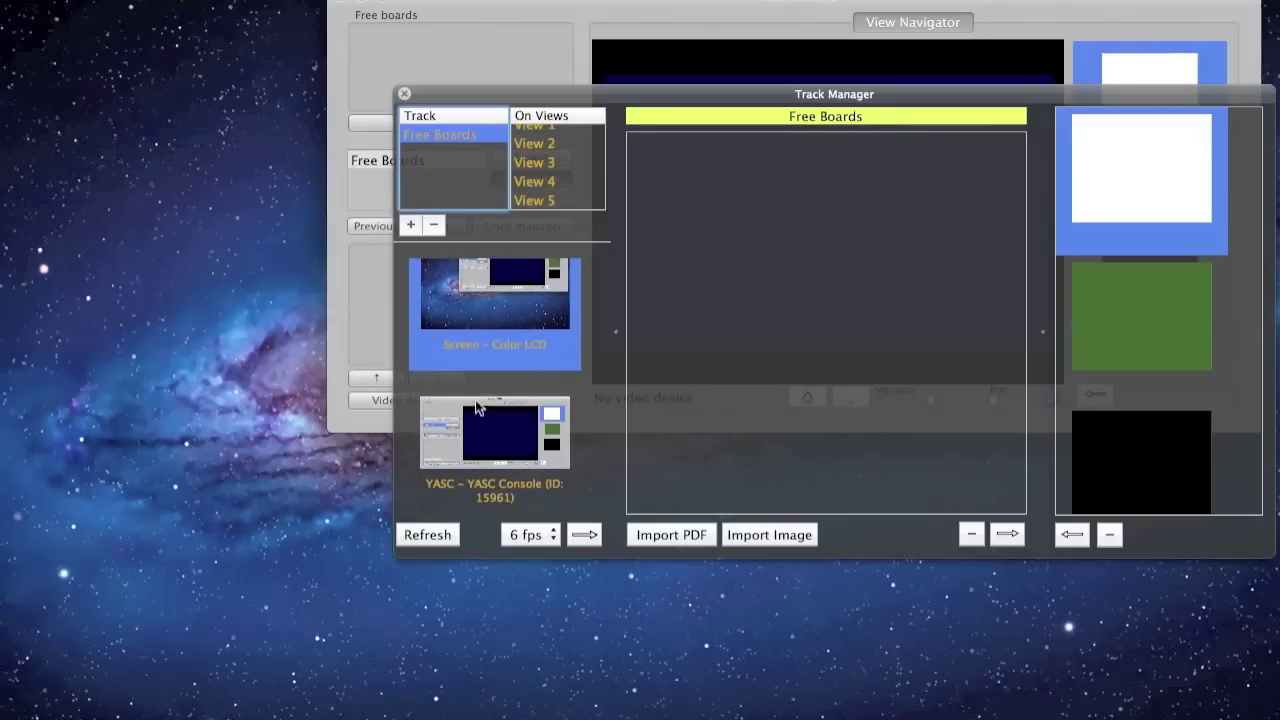
scroll(476, 402, "up", 1)
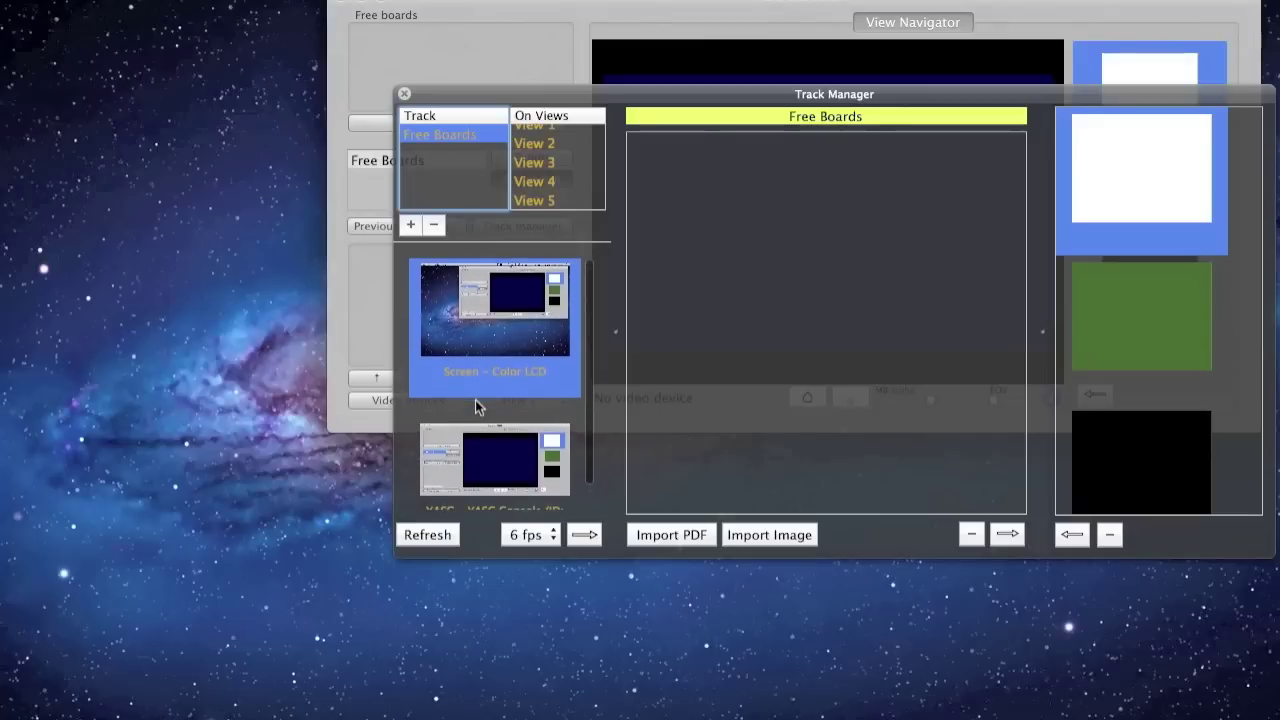
left_click(444, 545)
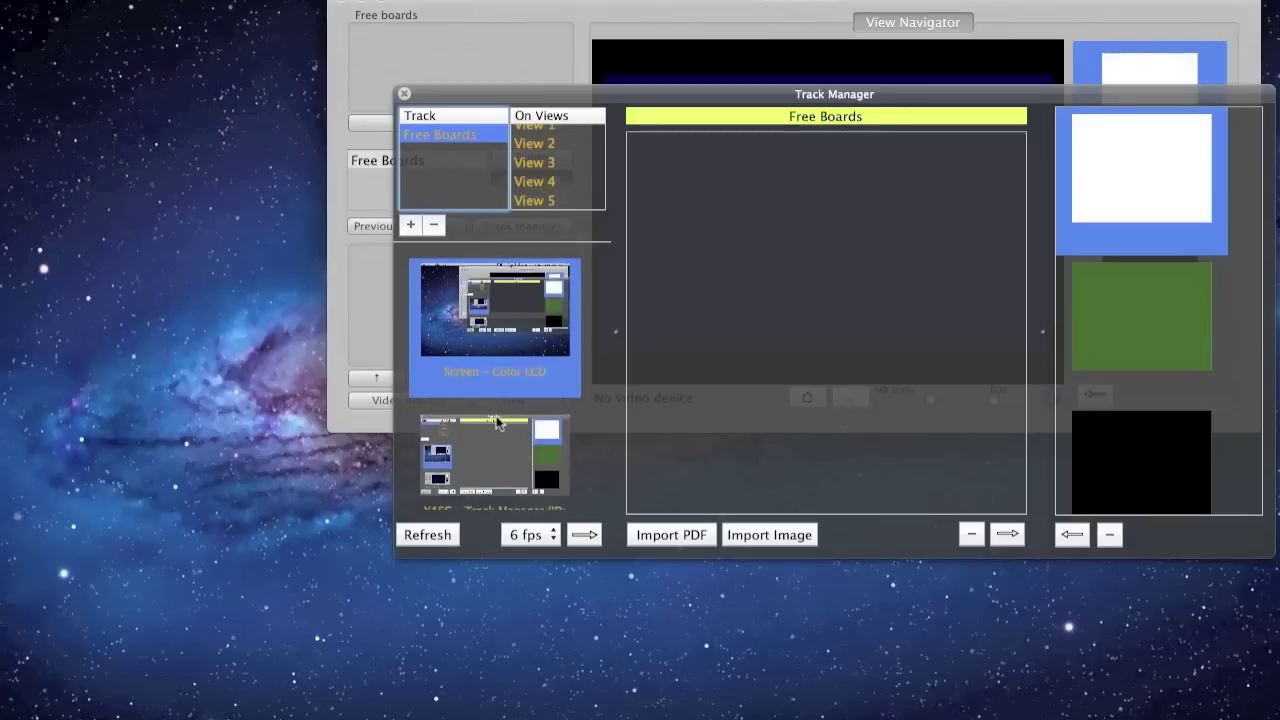
scroll(495, 421, "down", 1)
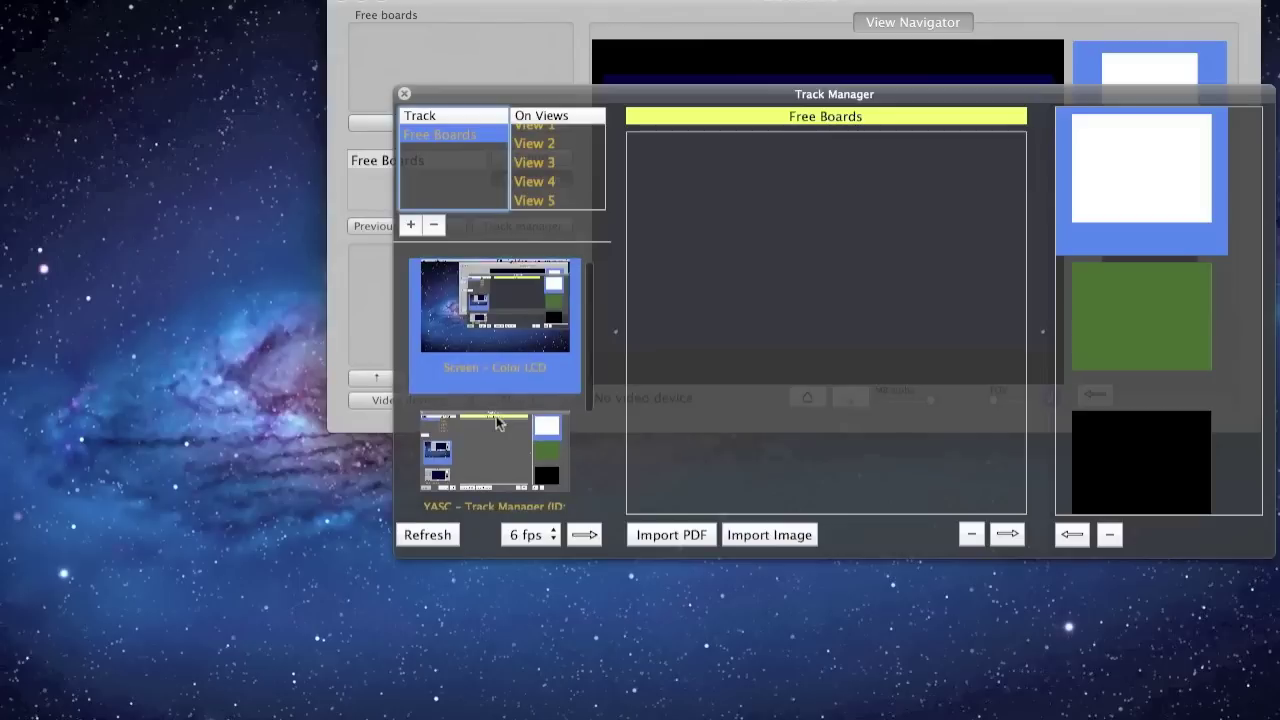
scroll(496, 367, "up", 1)
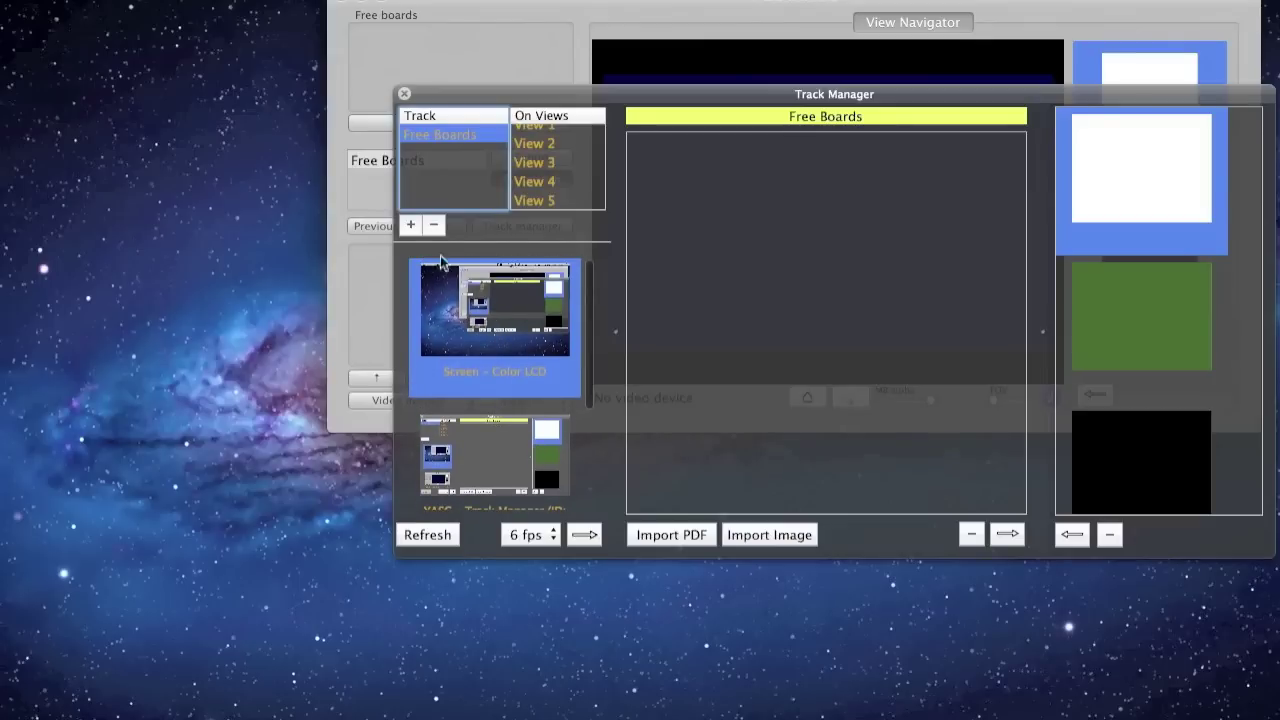
Step: Add a new track and name it Slides
left_click(414, 233)
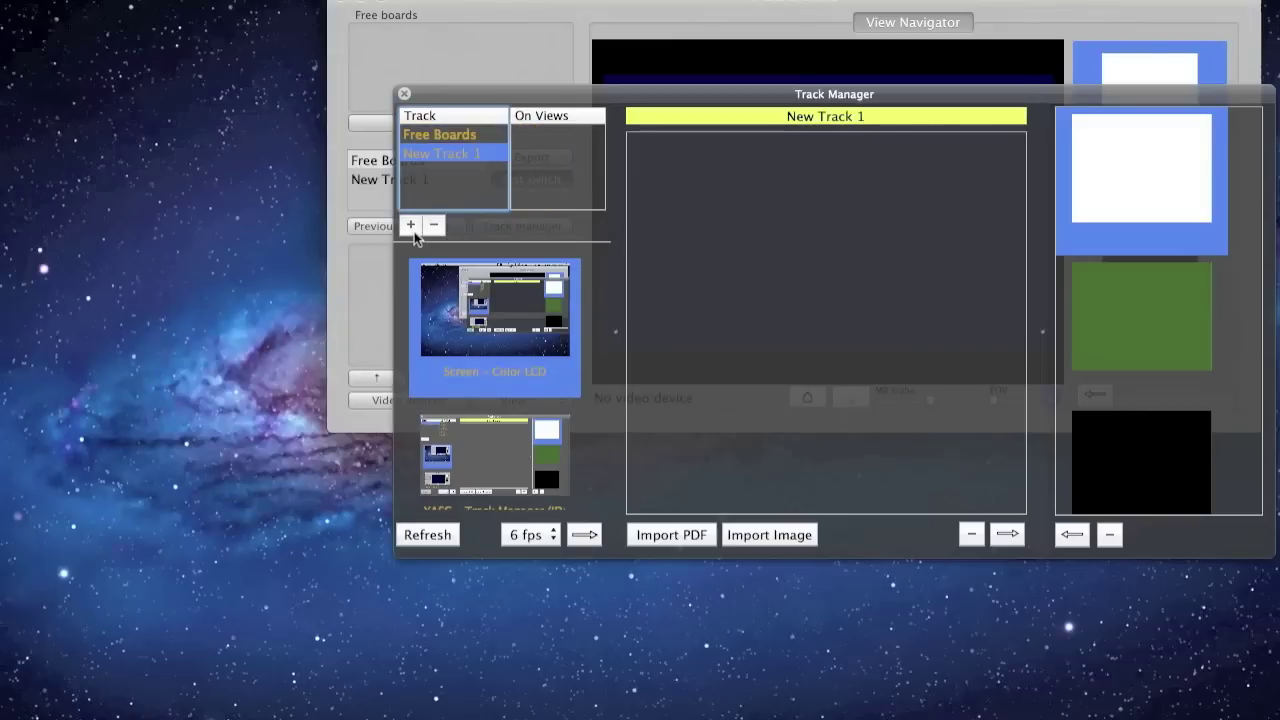
double_click(474, 152)
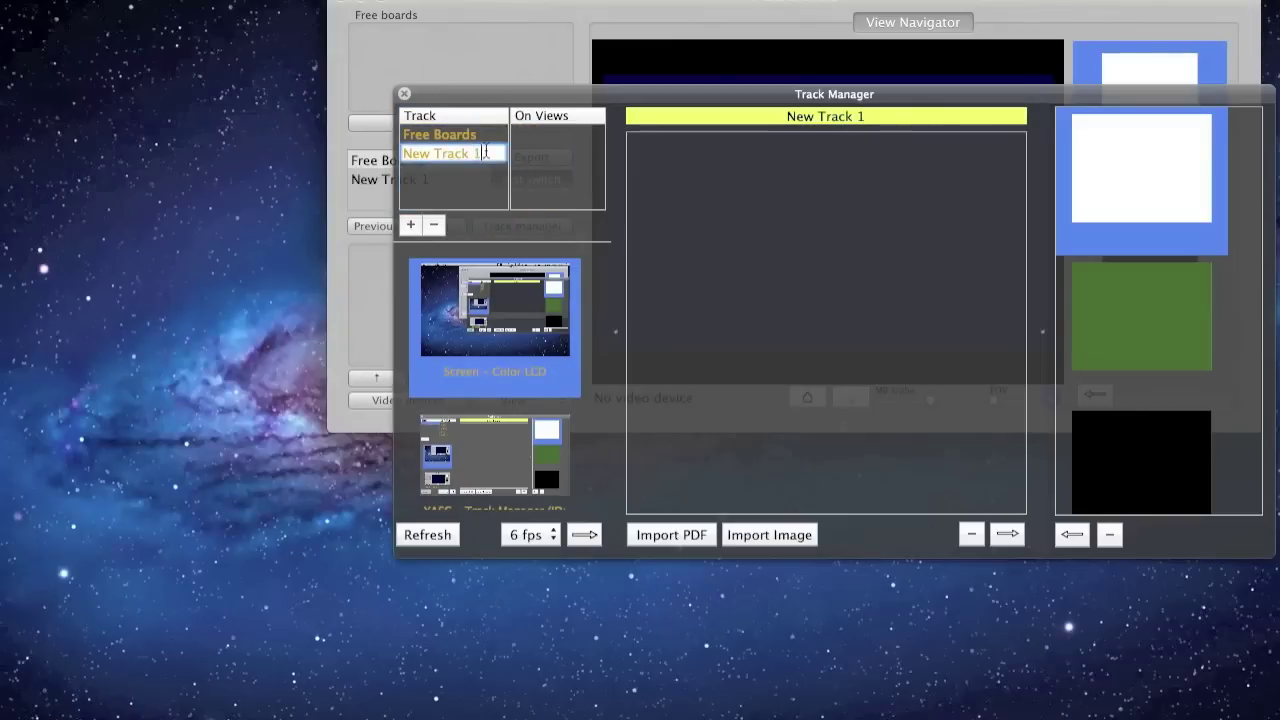
key("super+a")
type("Slides")
key("Return")
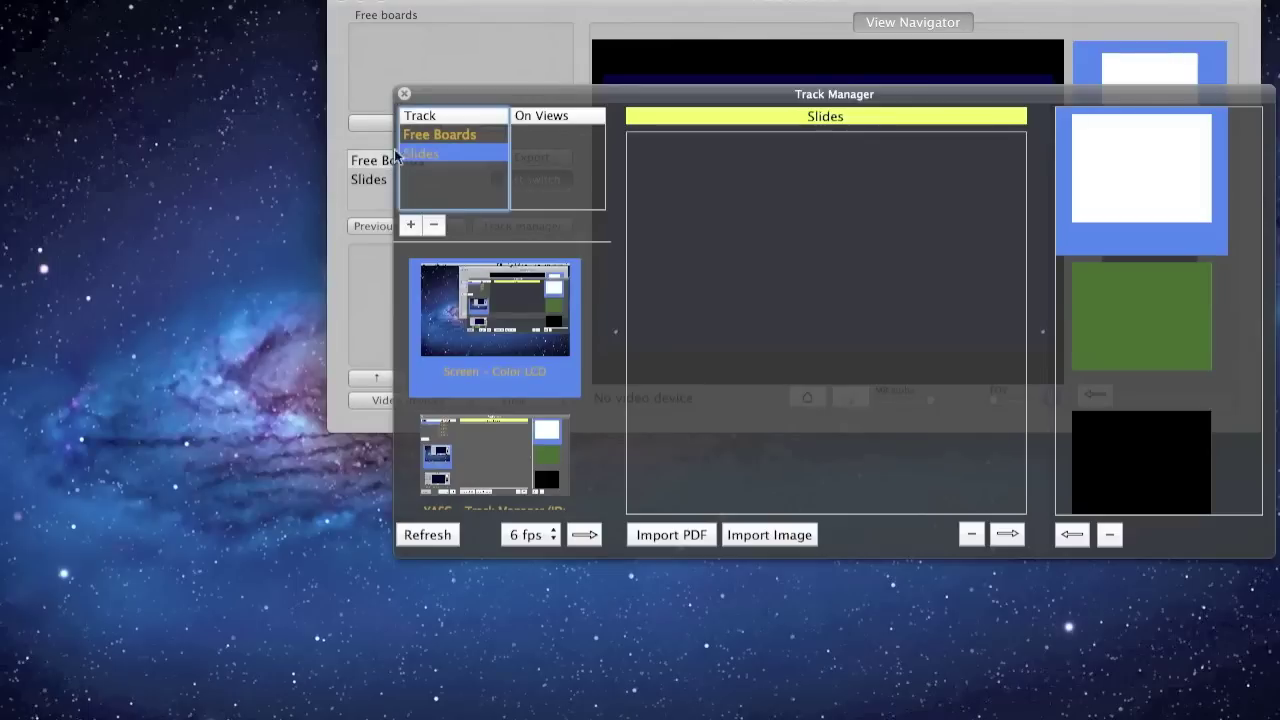
Step: Import Allegri_Miserere_PML2.pdf from the YASC Demo folder into the Slides track
left_click(684, 534)
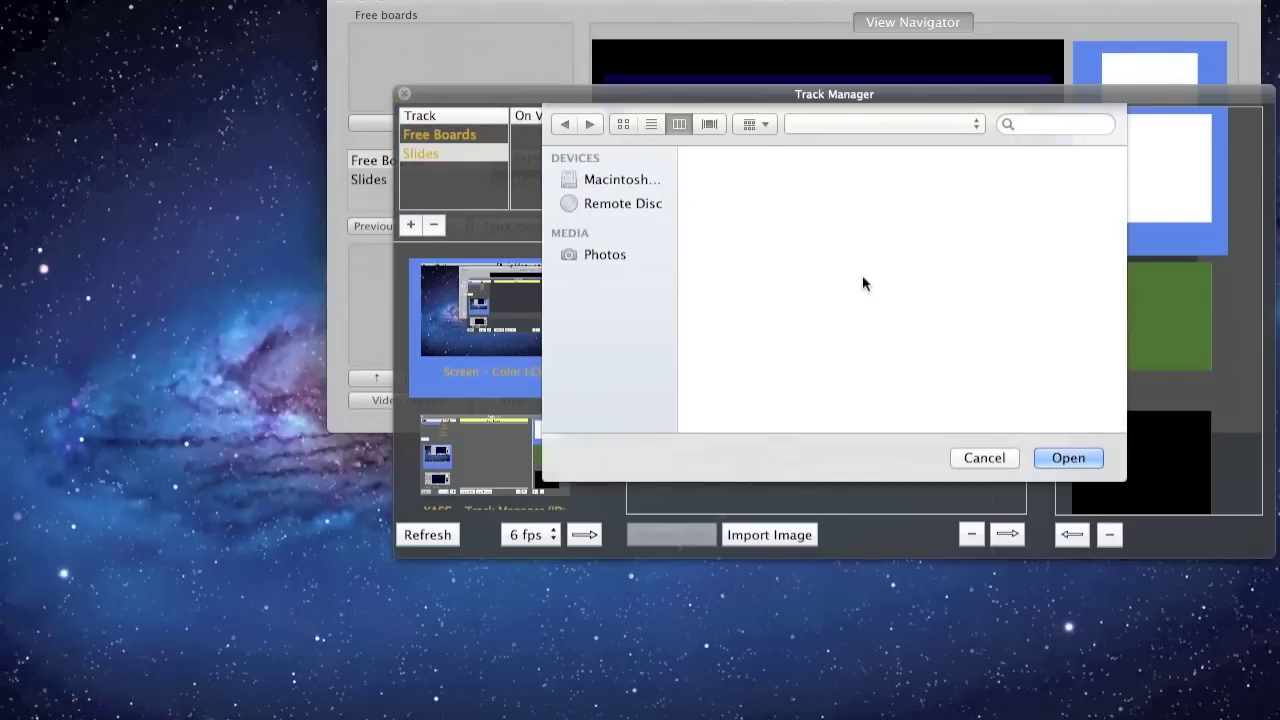
left_click(1007, 190)
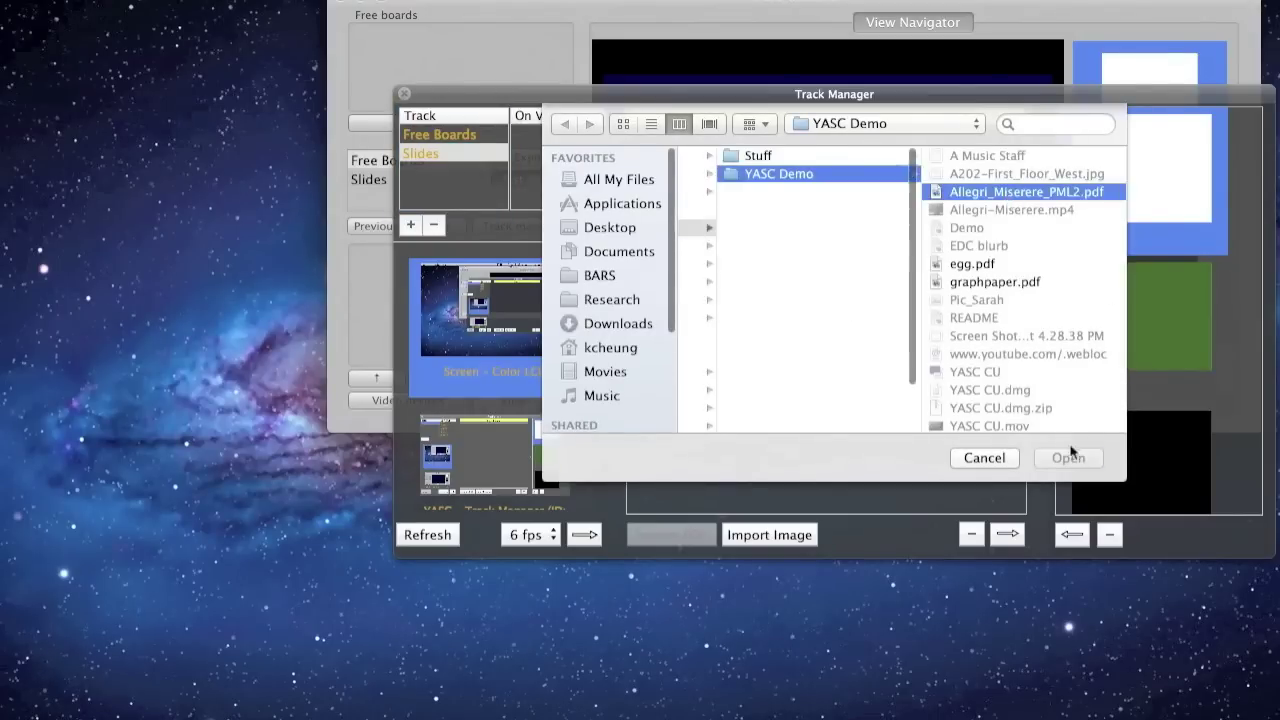
left_click(1069, 458)
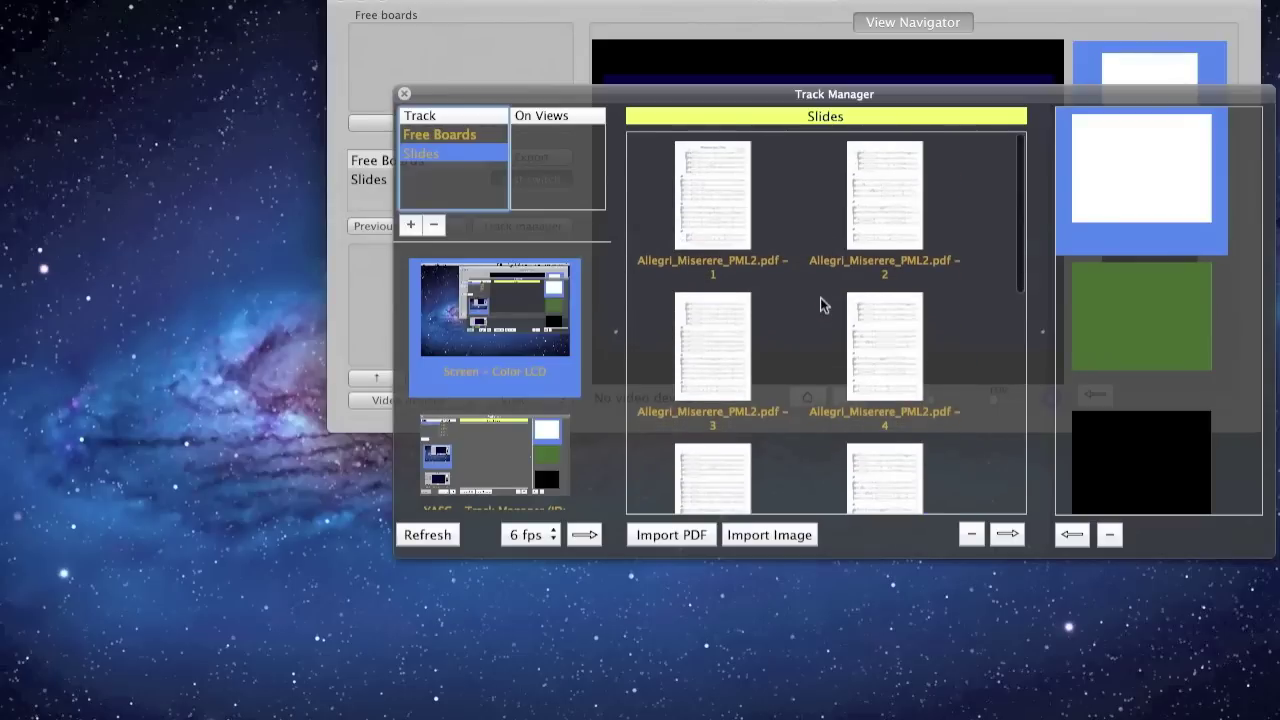
Step: Copy the white board from the pasteboard after PDF page 2 and the green board to the start of the Slides track
left_click(869, 235)
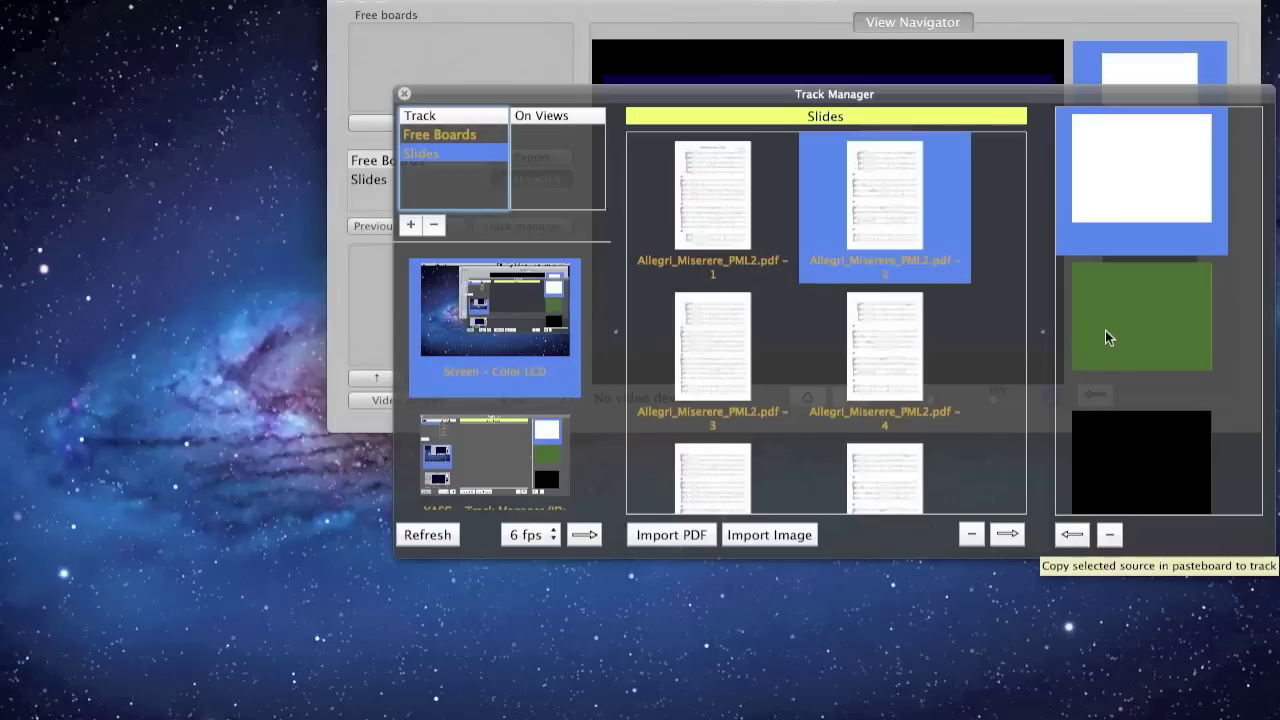
left_click(1071, 535)
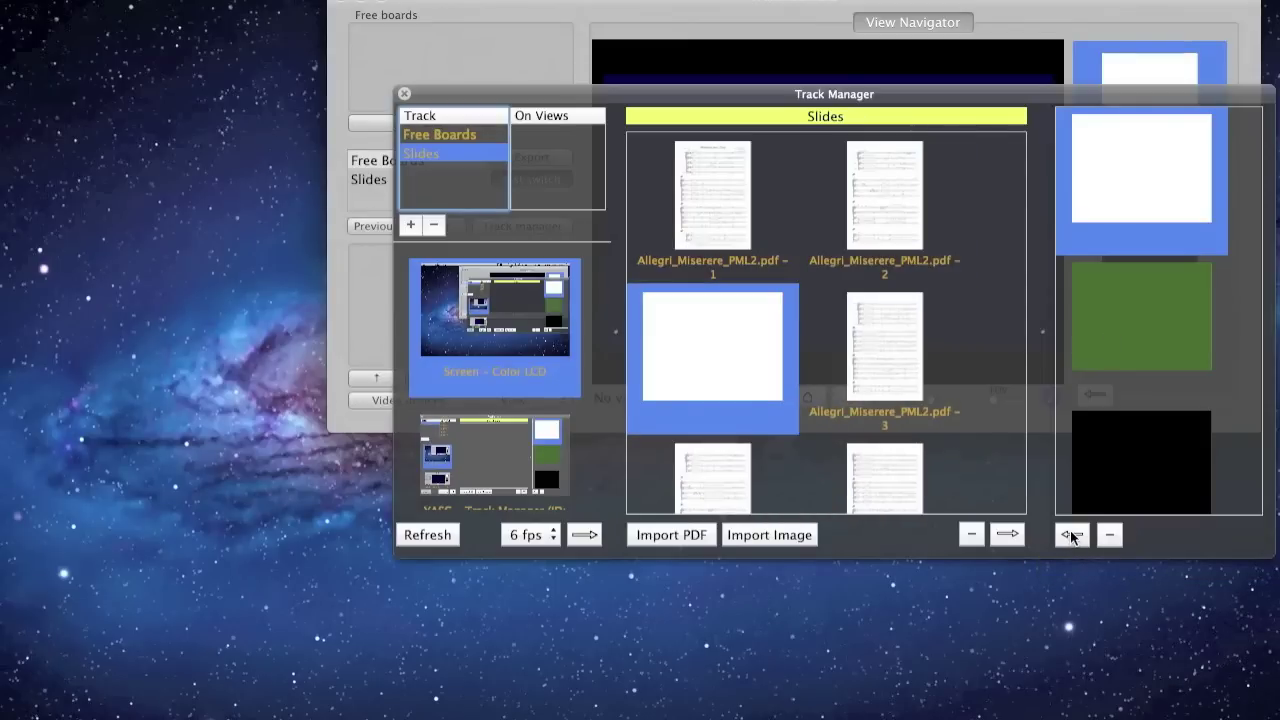
left_click(1002, 406)
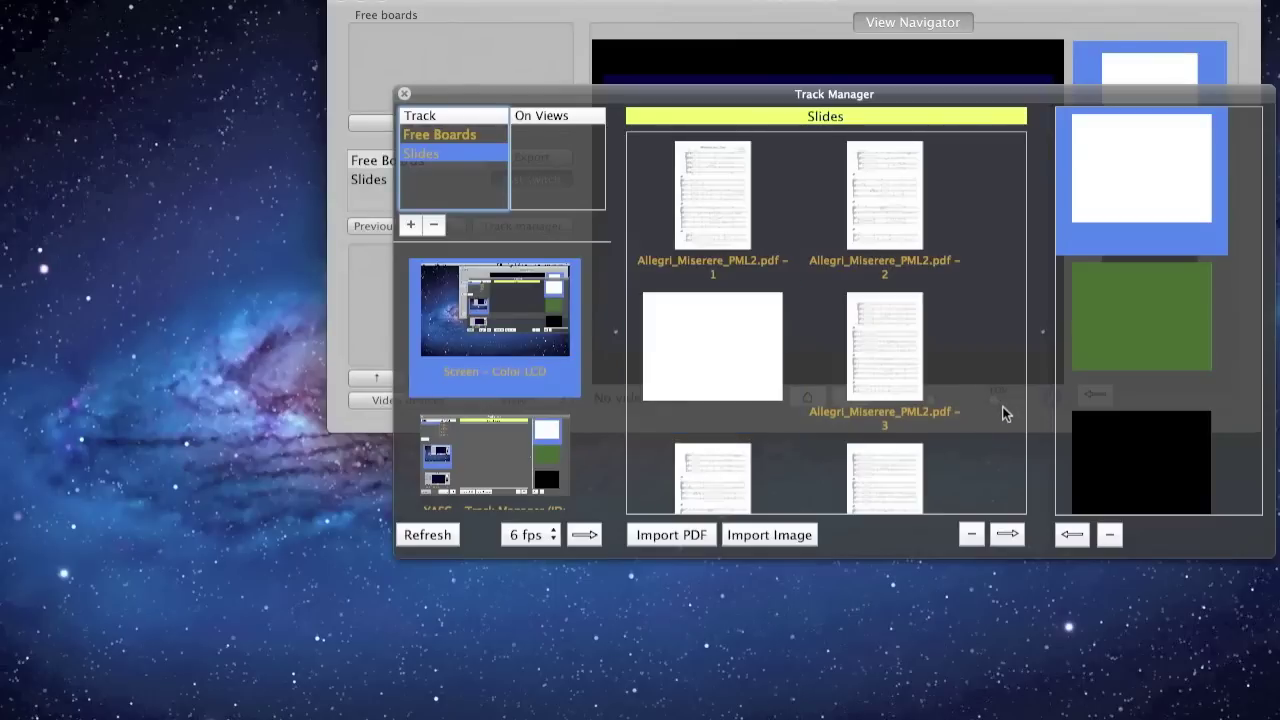
left_click(1147, 351)
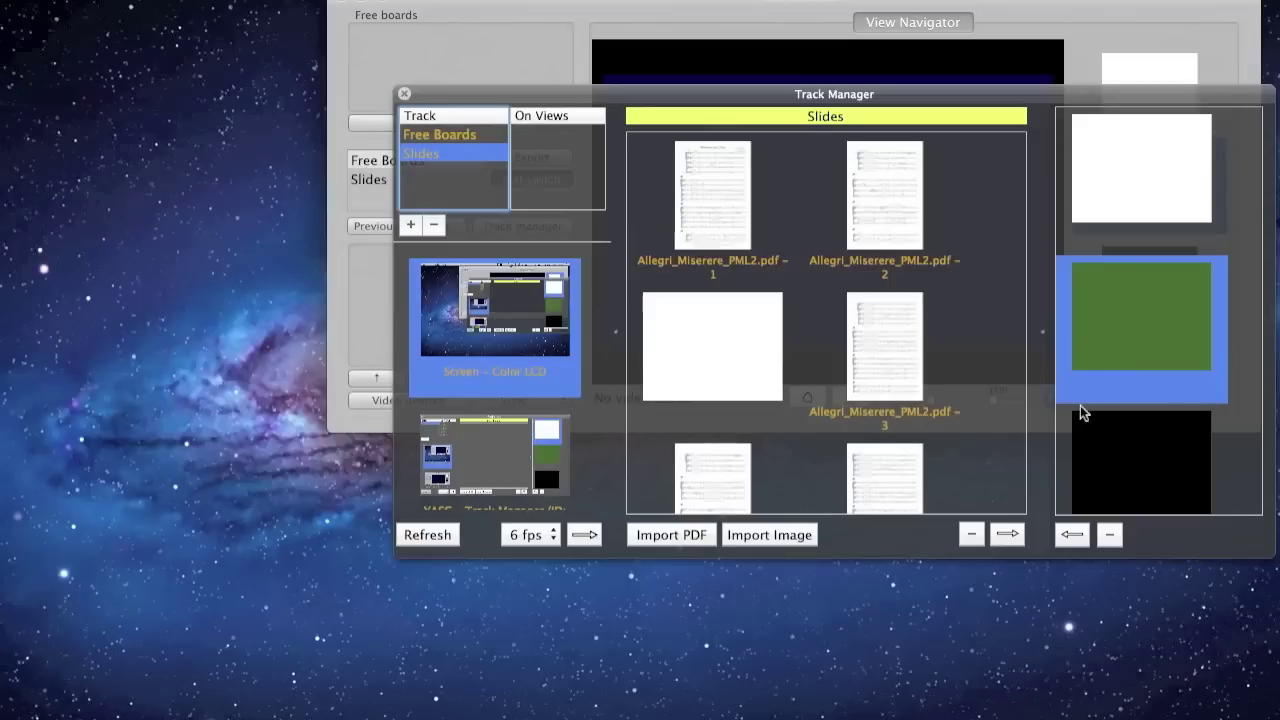
left_click(1071, 536)
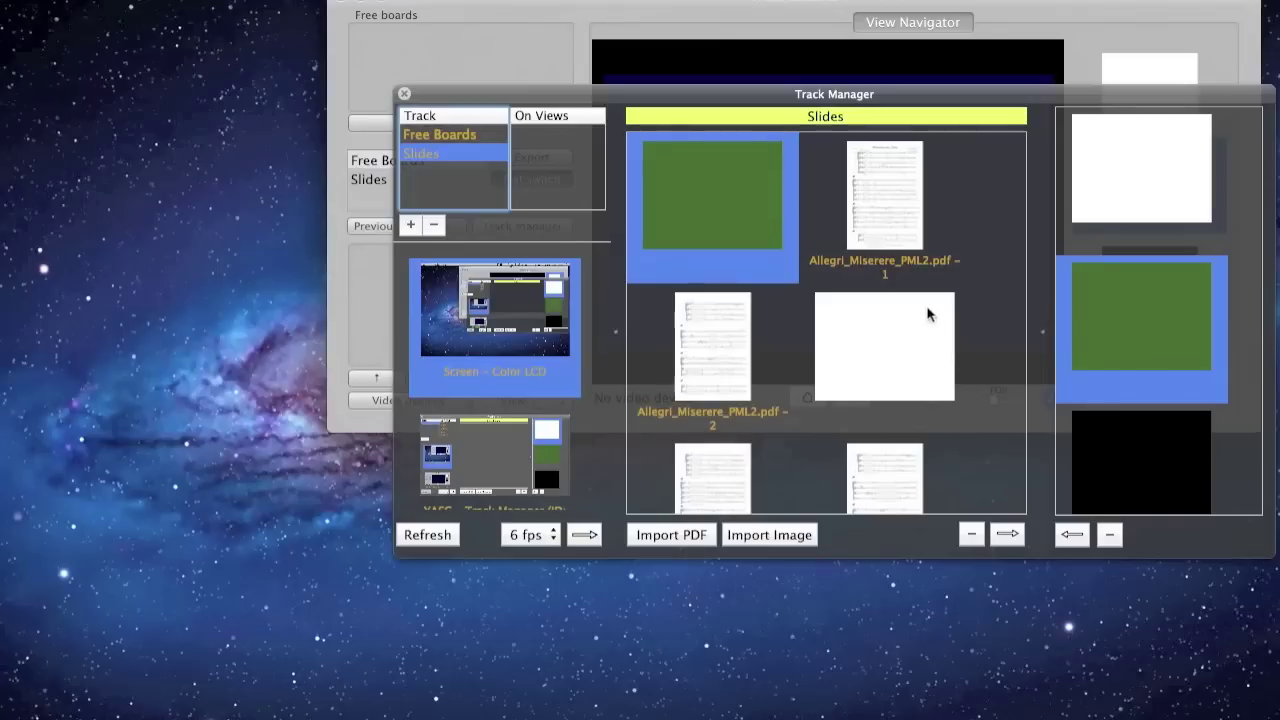
Step: Copy the first PDF page from the Slides track to the pasteboard
left_click(893, 195)
left_click(1012, 536)
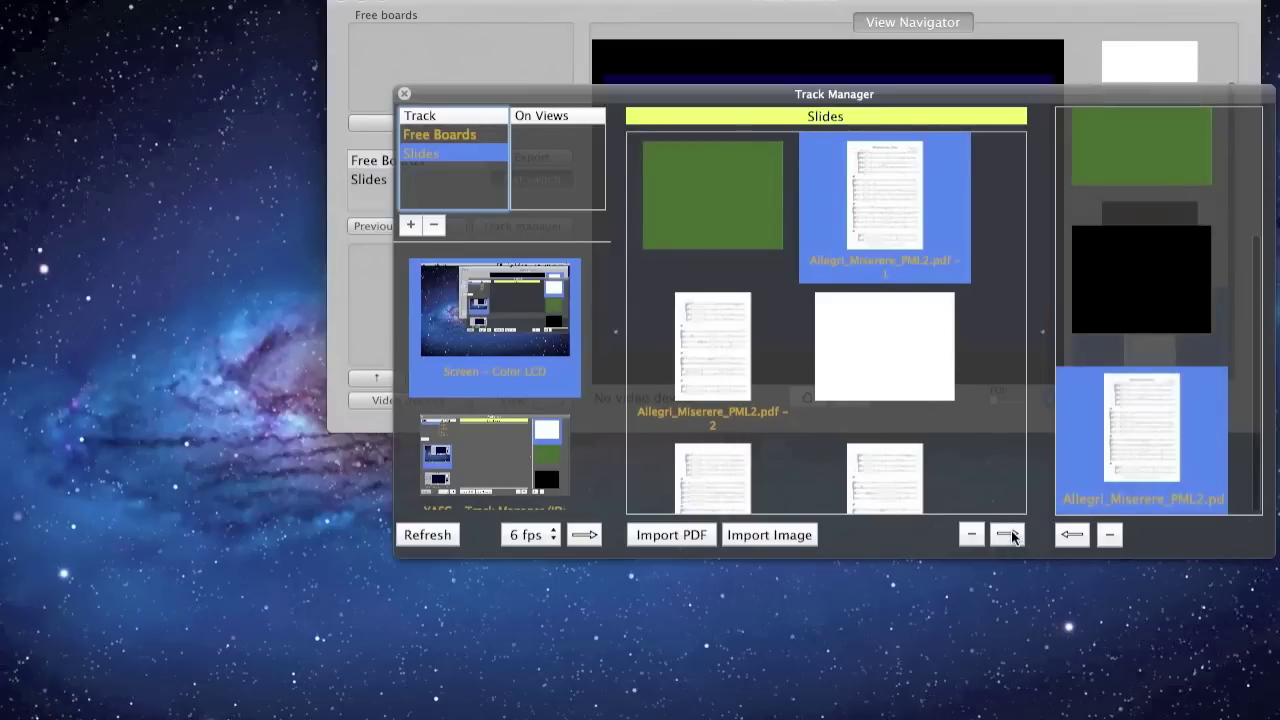
Step: Add another track and name it Browser
left_click(411, 224)
double_click(478, 173)
left_click_drag(486, 173, 408, 174)
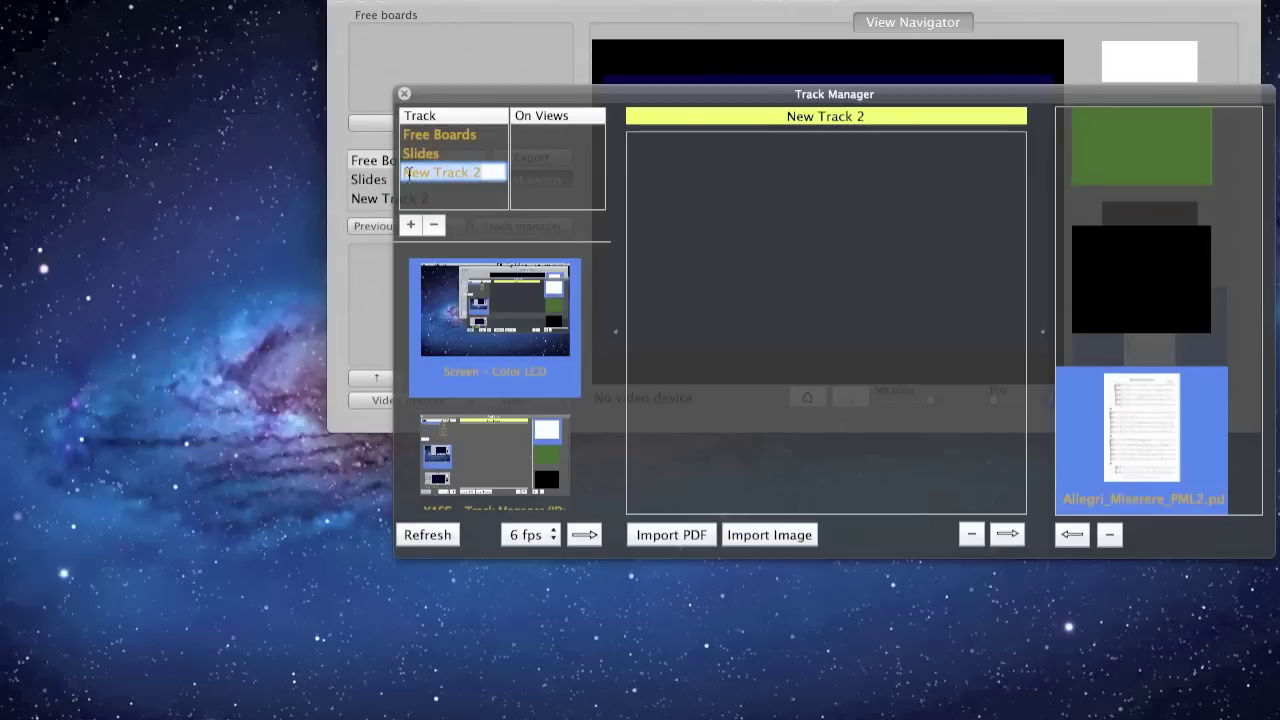
type("Browser")
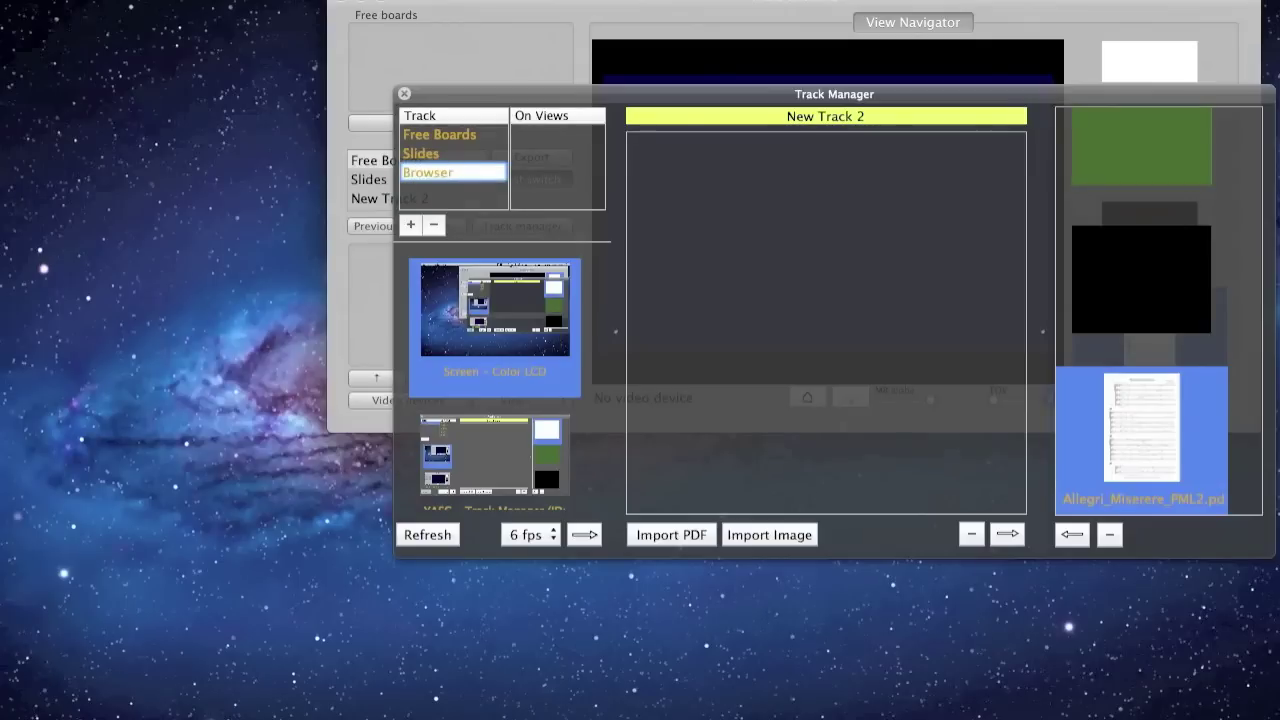
key("Return")
Step: Launch Safari to provide a browser window as a source
key("super+space")
type("saf")
key("Return")
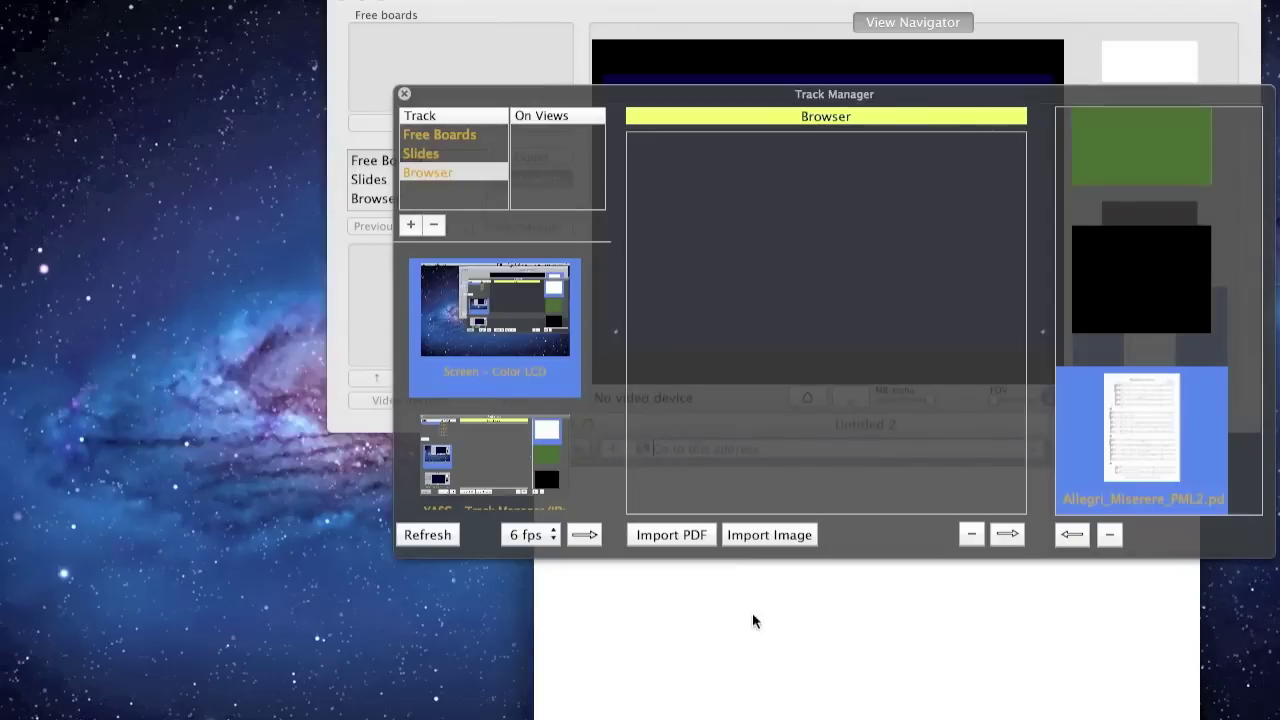
Step: Refresh the window sources and add the Safari window showing the Sucroid home page to the Browser track at 24 fps
left_click(447, 535)
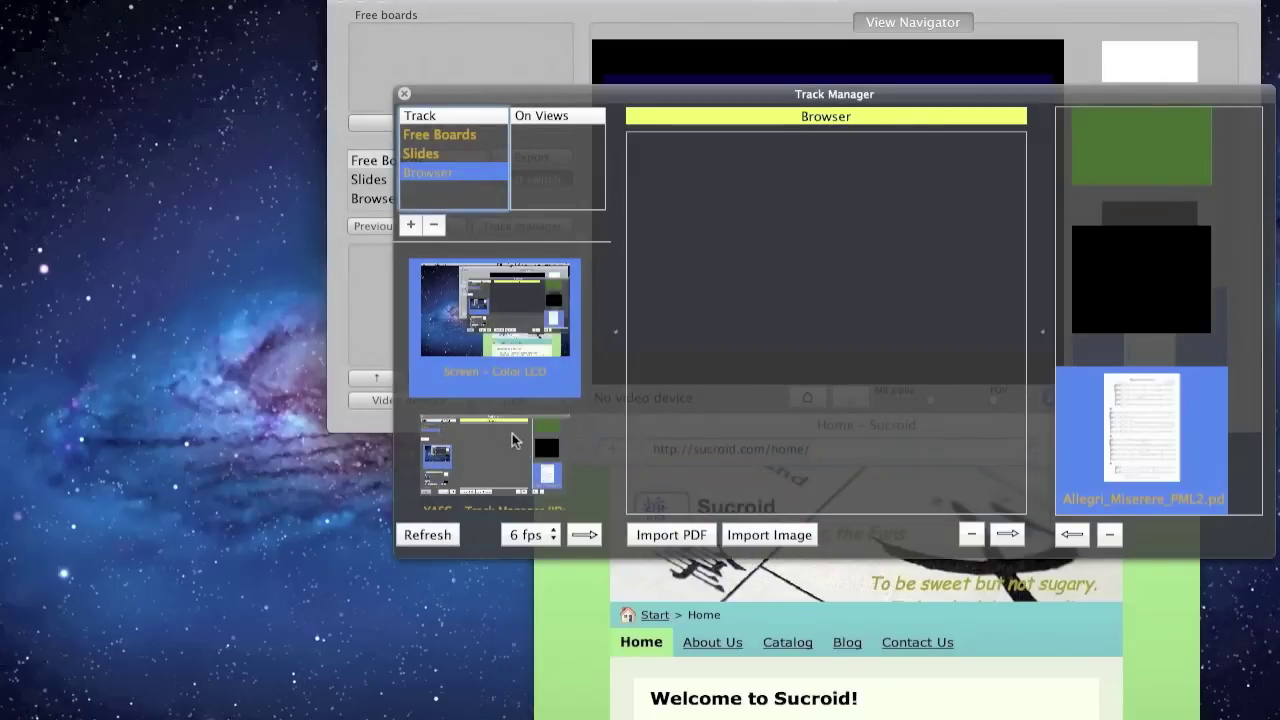
scroll(512, 433, "down", 1)
scroll(512, 433, "down", 3)
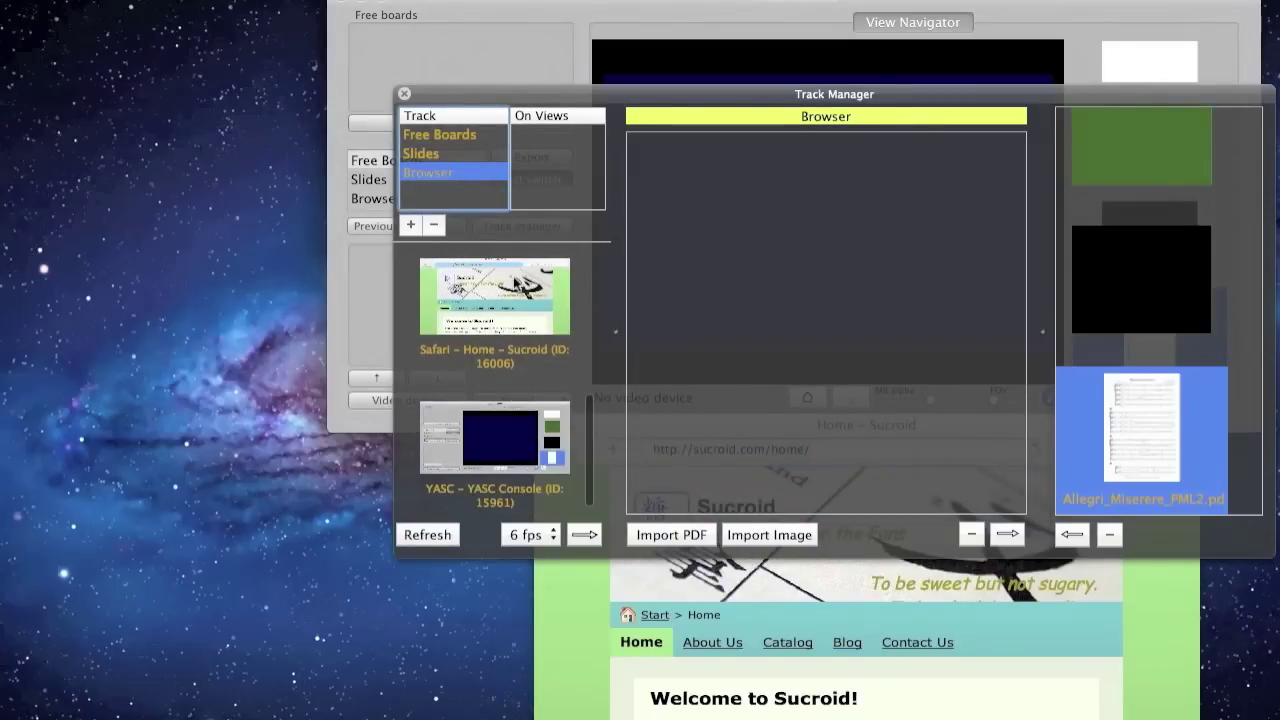
left_click(494, 300)
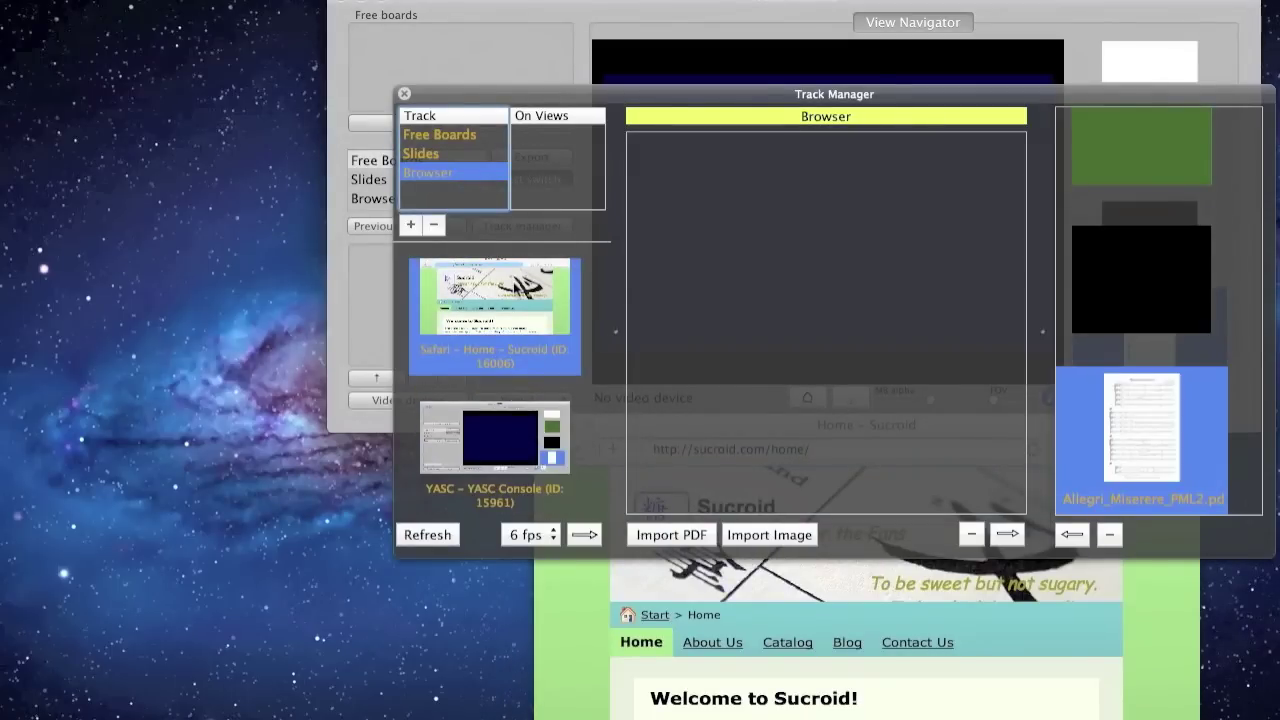
left_click(553, 536)
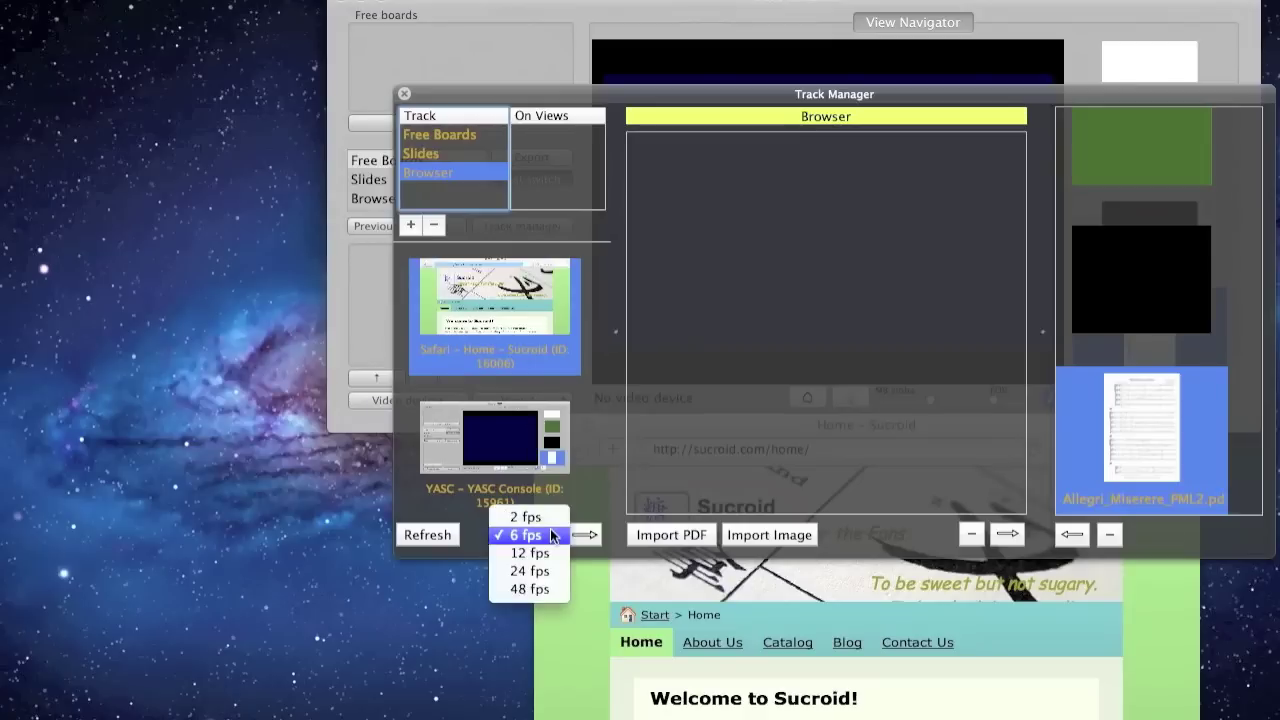
left_click(549, 568)
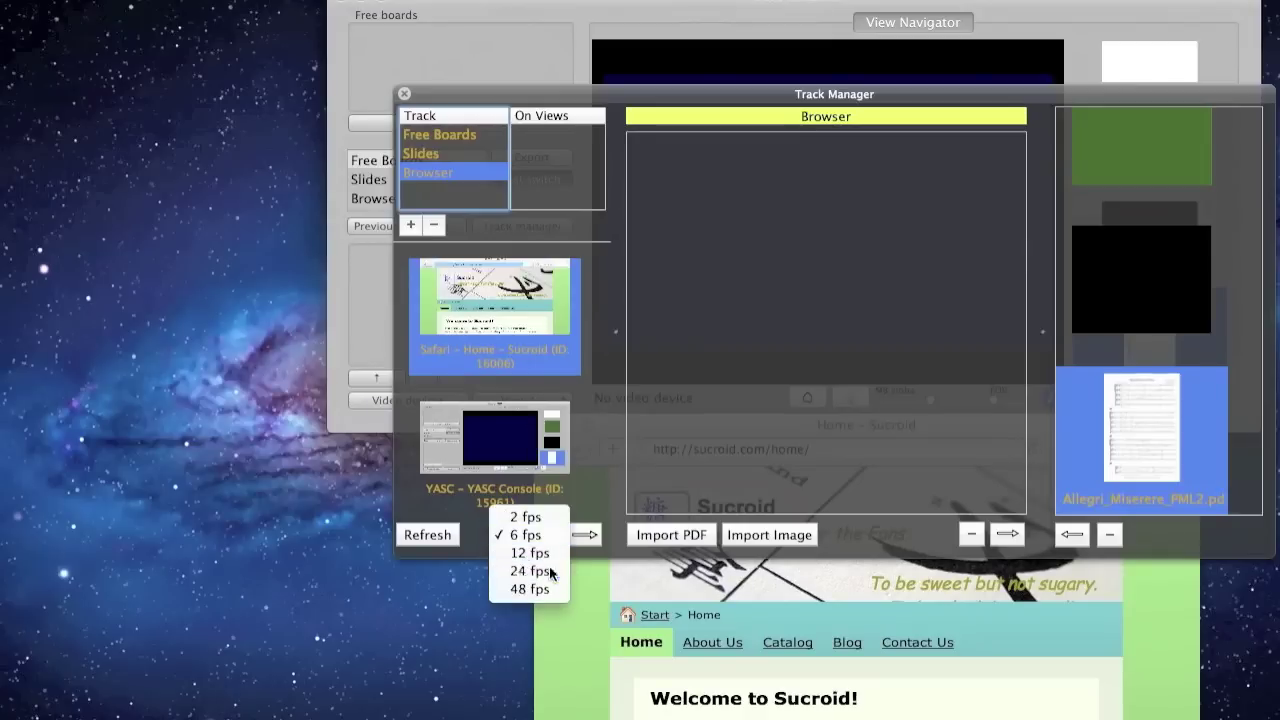
left_click(582, 536)
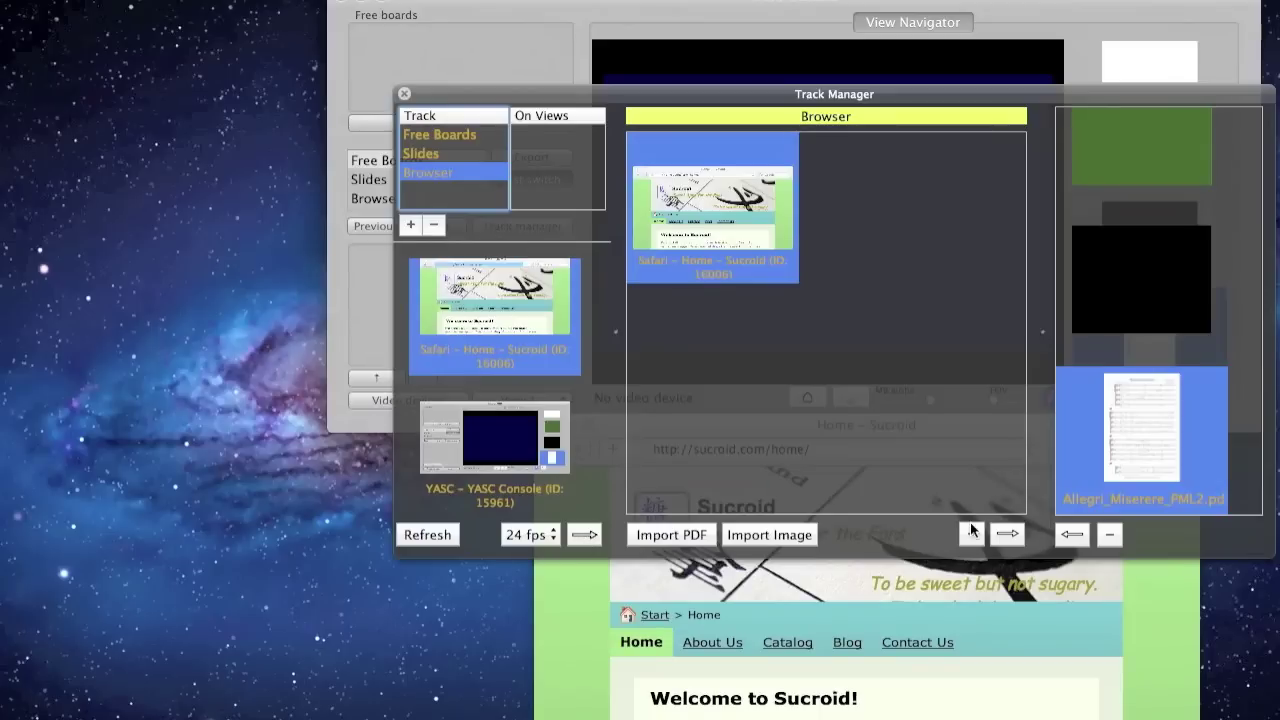
Step: Copy the first PDF page from the pasteboard into the Browser track and close the Track Manager
left_click(1071, 528)
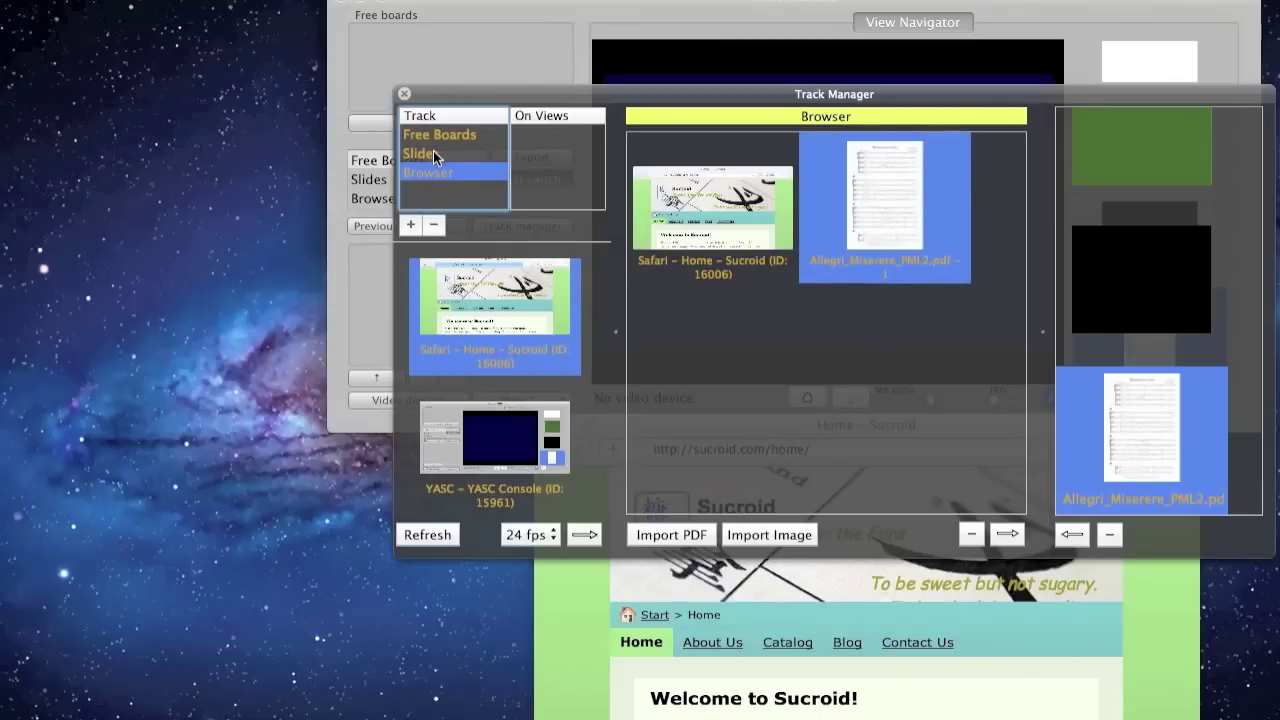
left_click(404, 95)
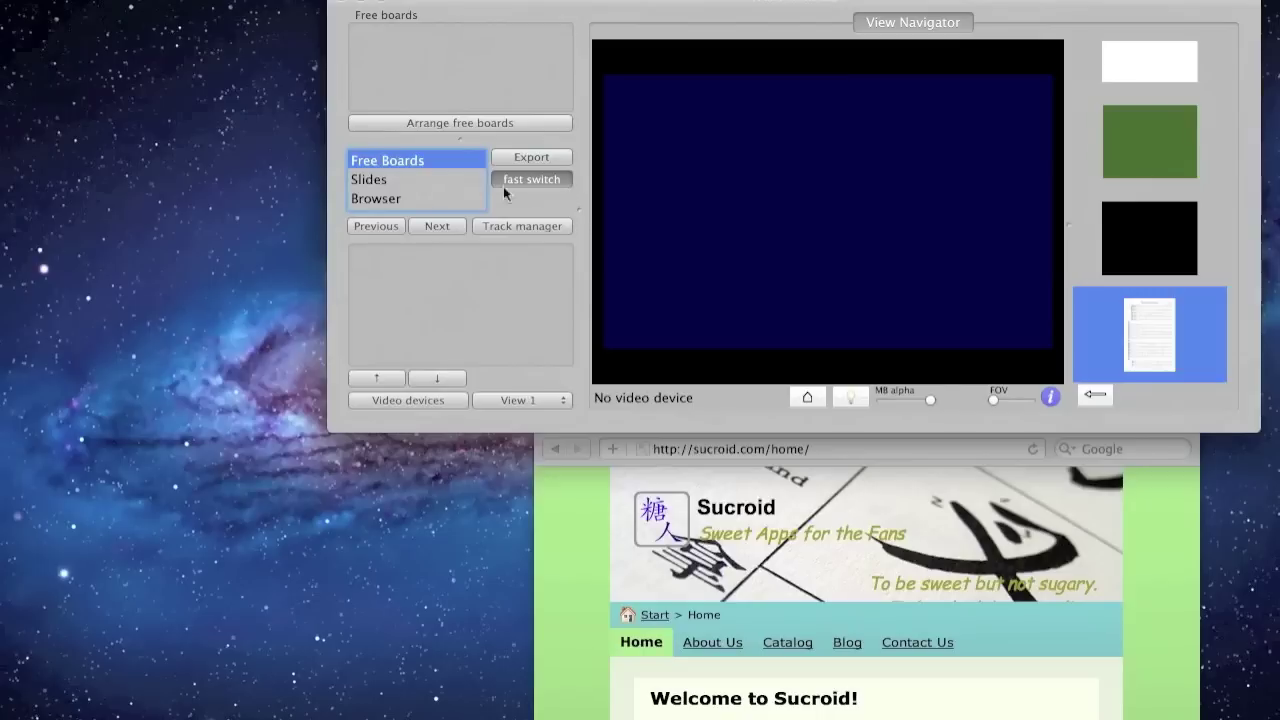
Step: Show the Slides track in View 1, advance to the second score page, and return to the first
left_click(434, 178)
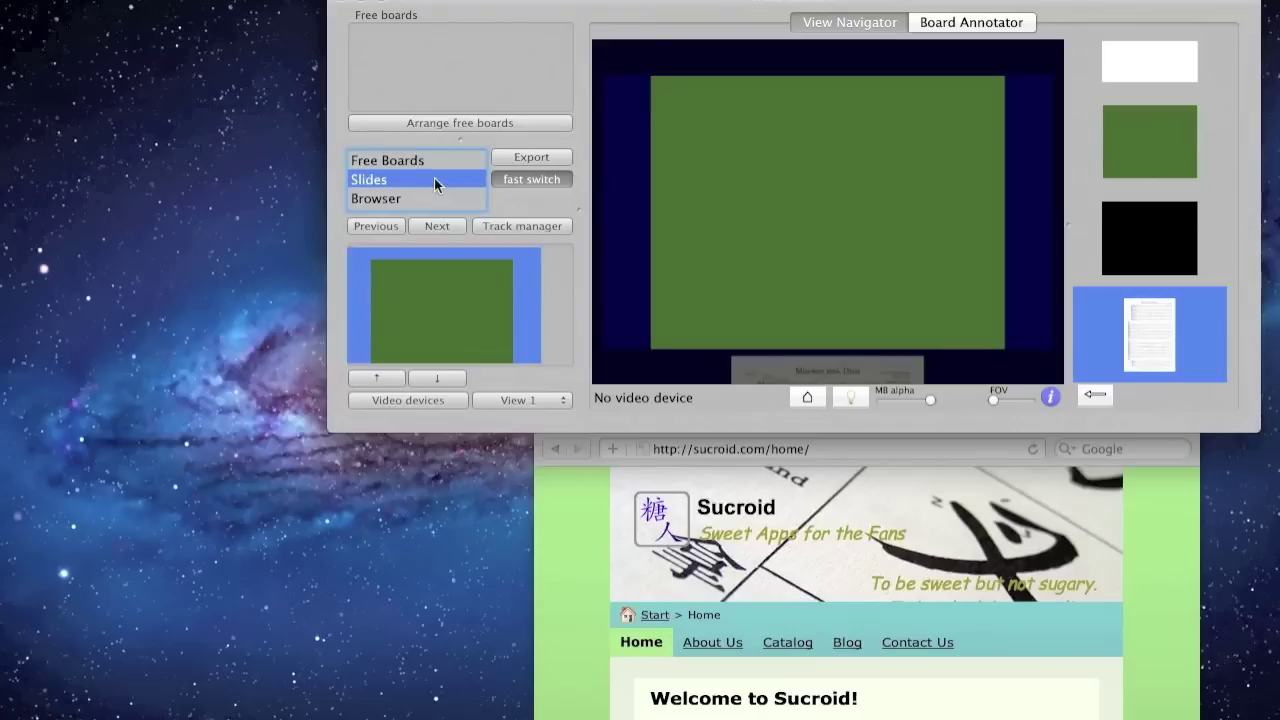
key("Down")
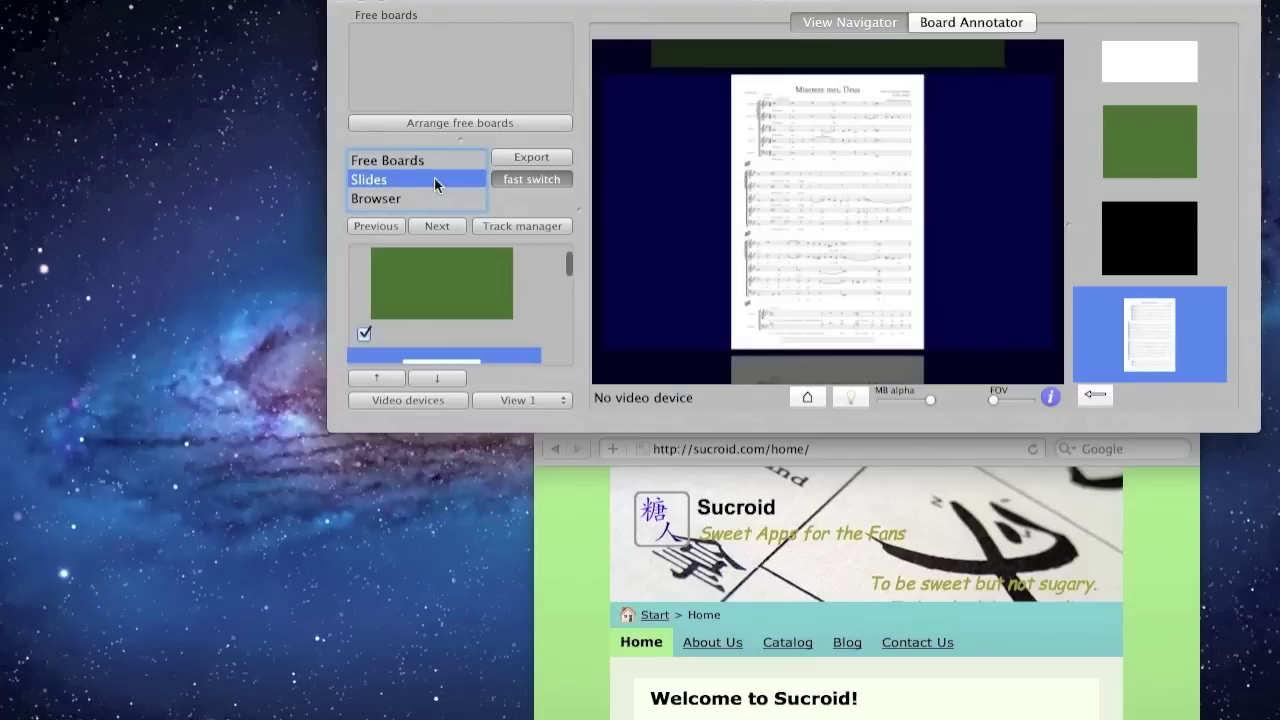
left_click(452, 380)
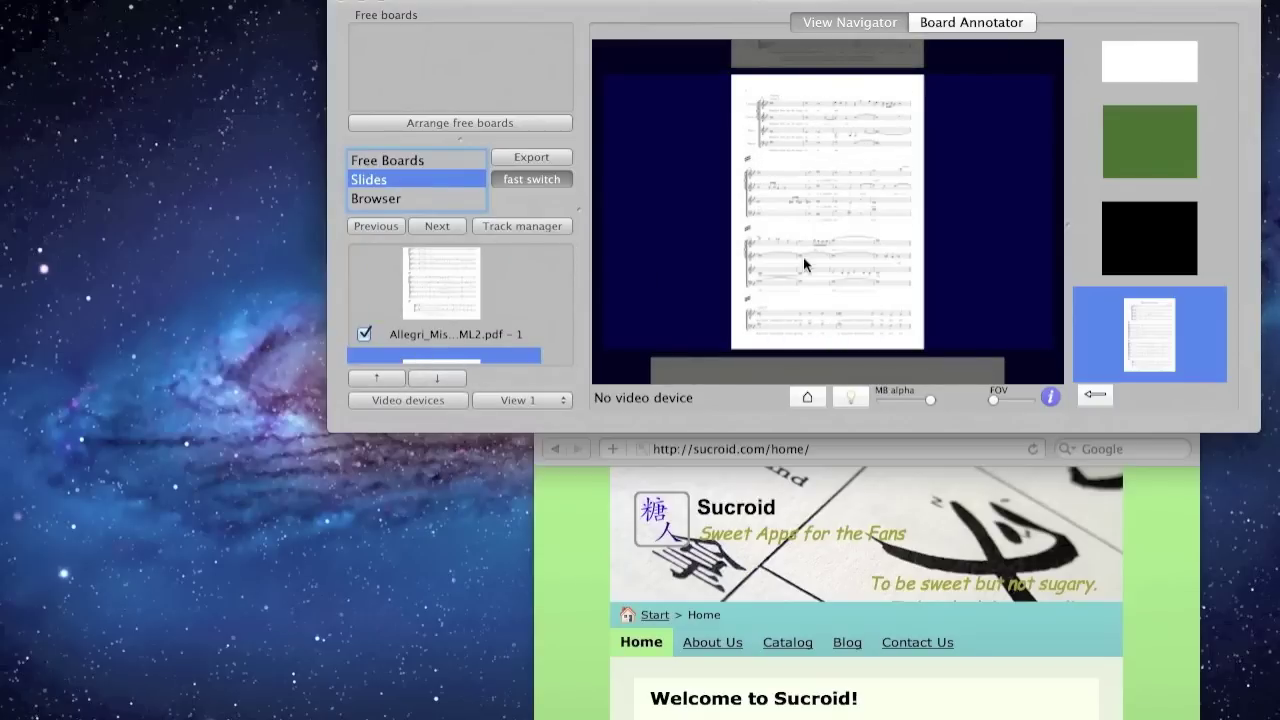
left_click(373, 380)
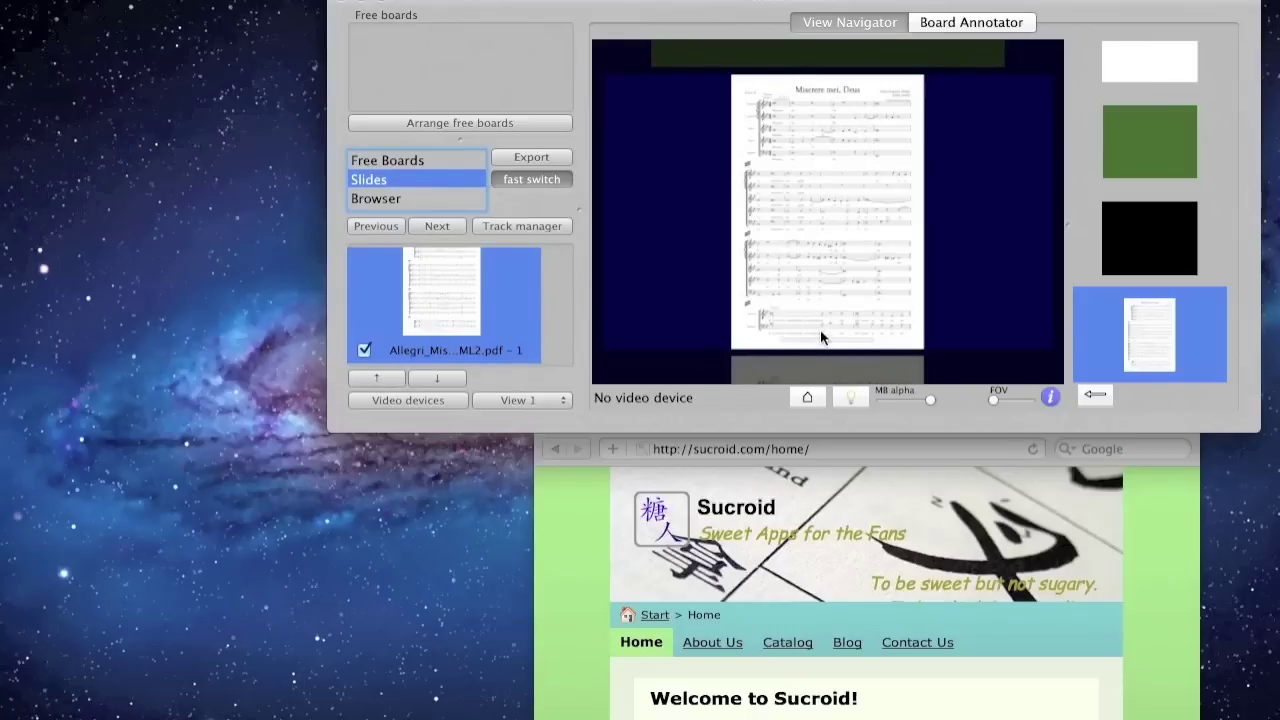
Step: Examine the first score page in the view at several positions and magnifications, and return to the home view
scroll(820, 335, "down", 5)
scroll(820, 330, "up", 2)
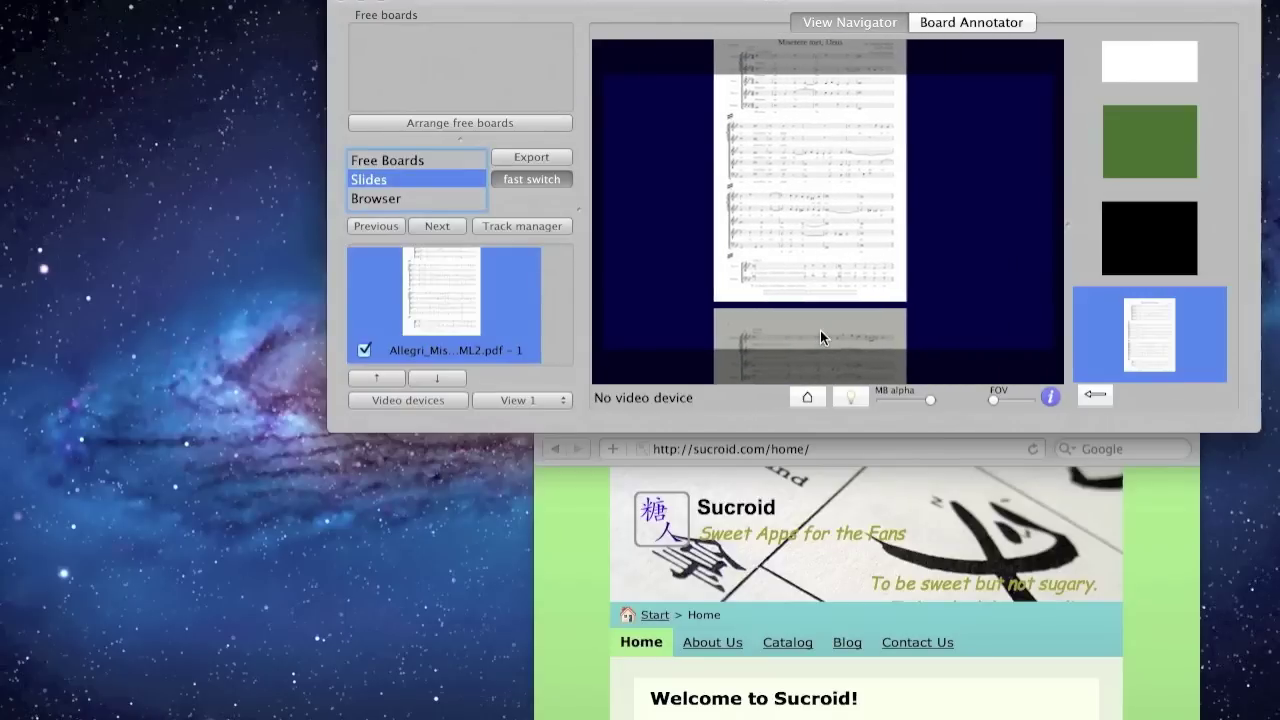
scroll(820, 337, "up", 1)
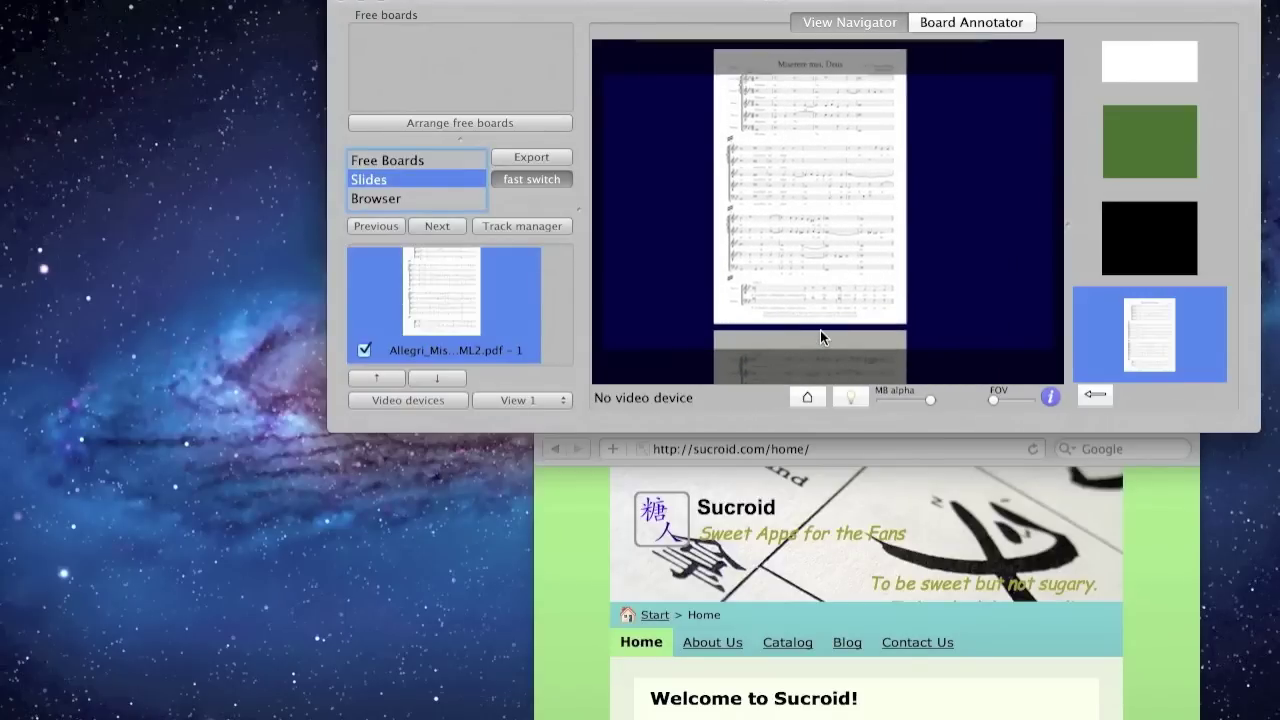
scroll(820, 335, "up", 1)
scroll(820, 338, "up", 1)
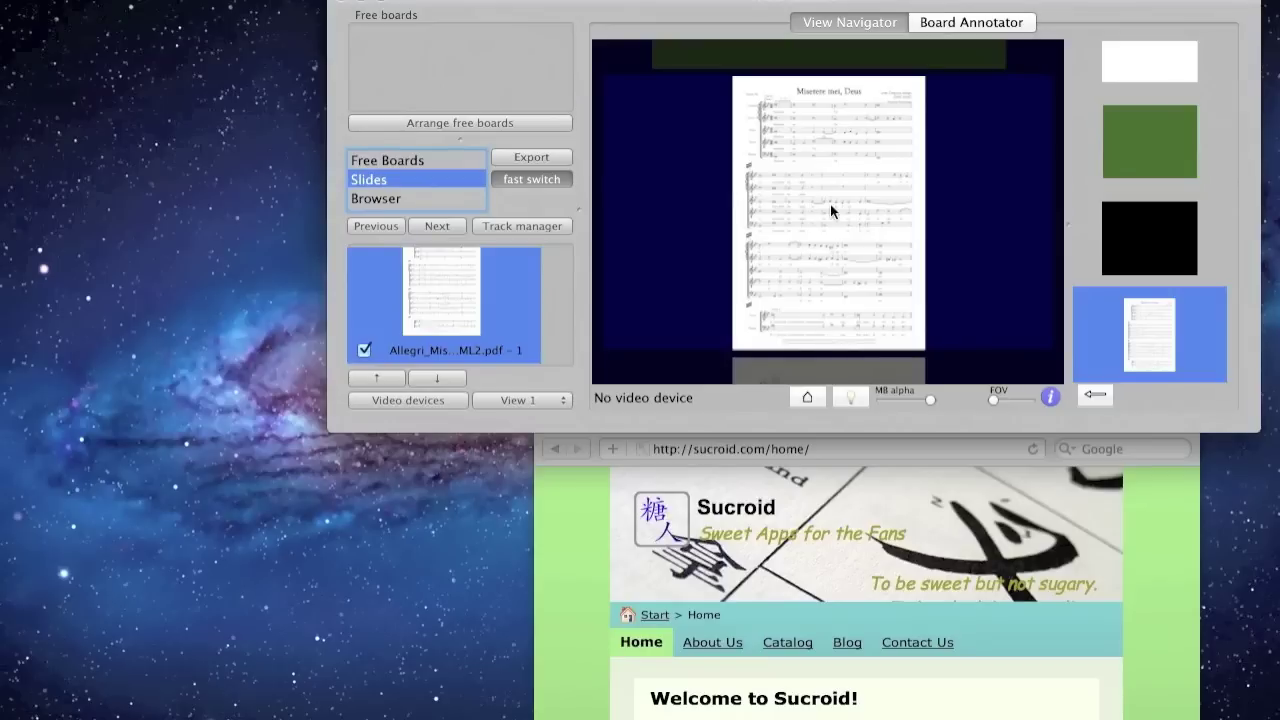
scroll(835, 203, "up", 3)
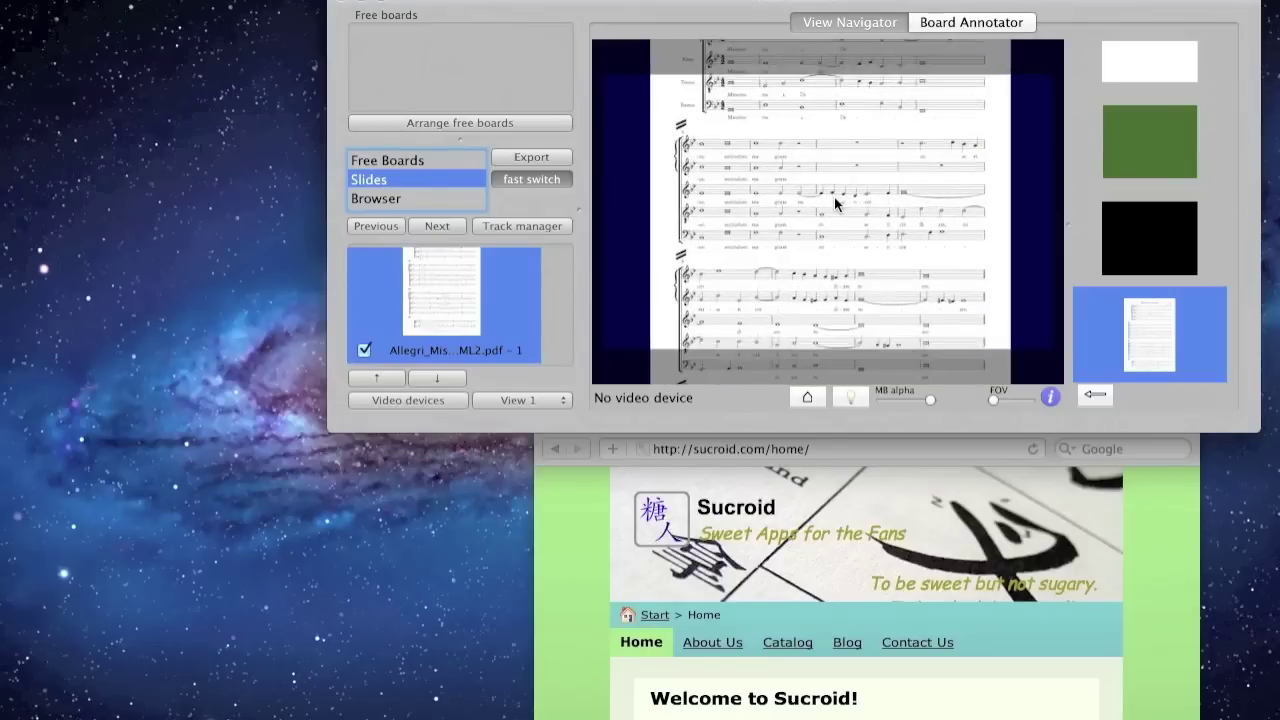
scroll(835, 203, "down", 4)
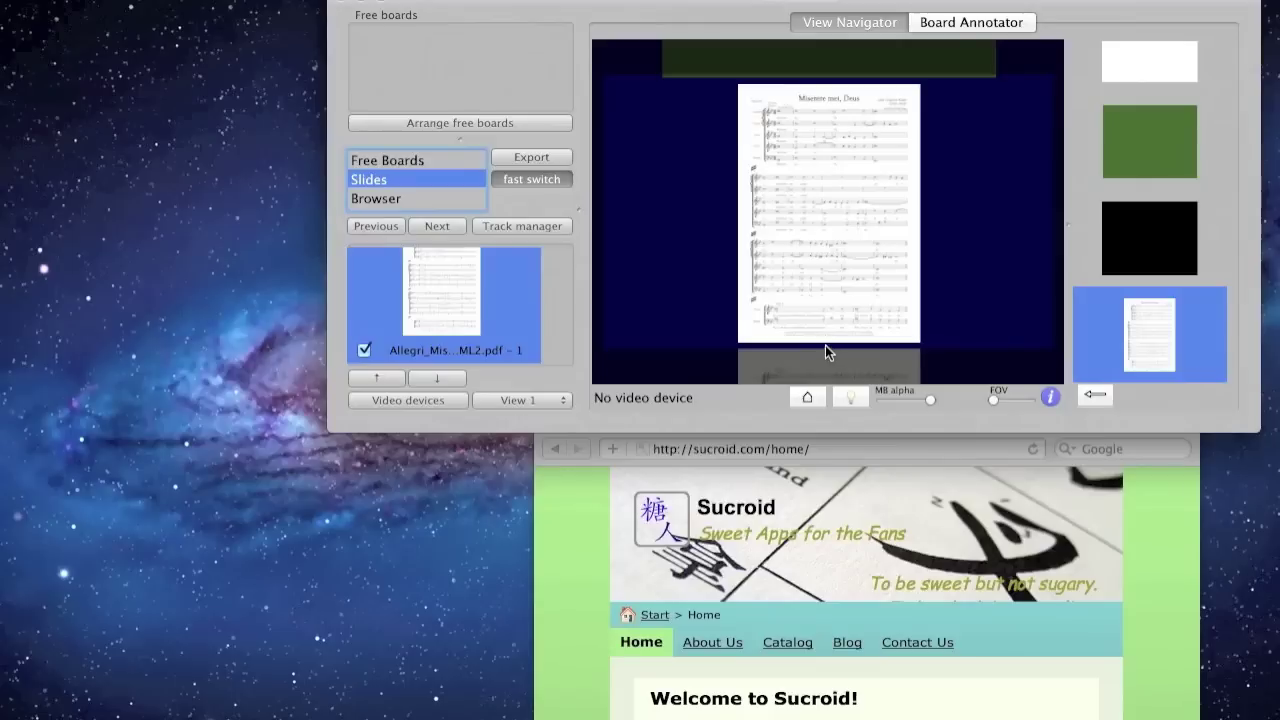
scroll(825, 345, "down", 2)
left_click(806, 400)
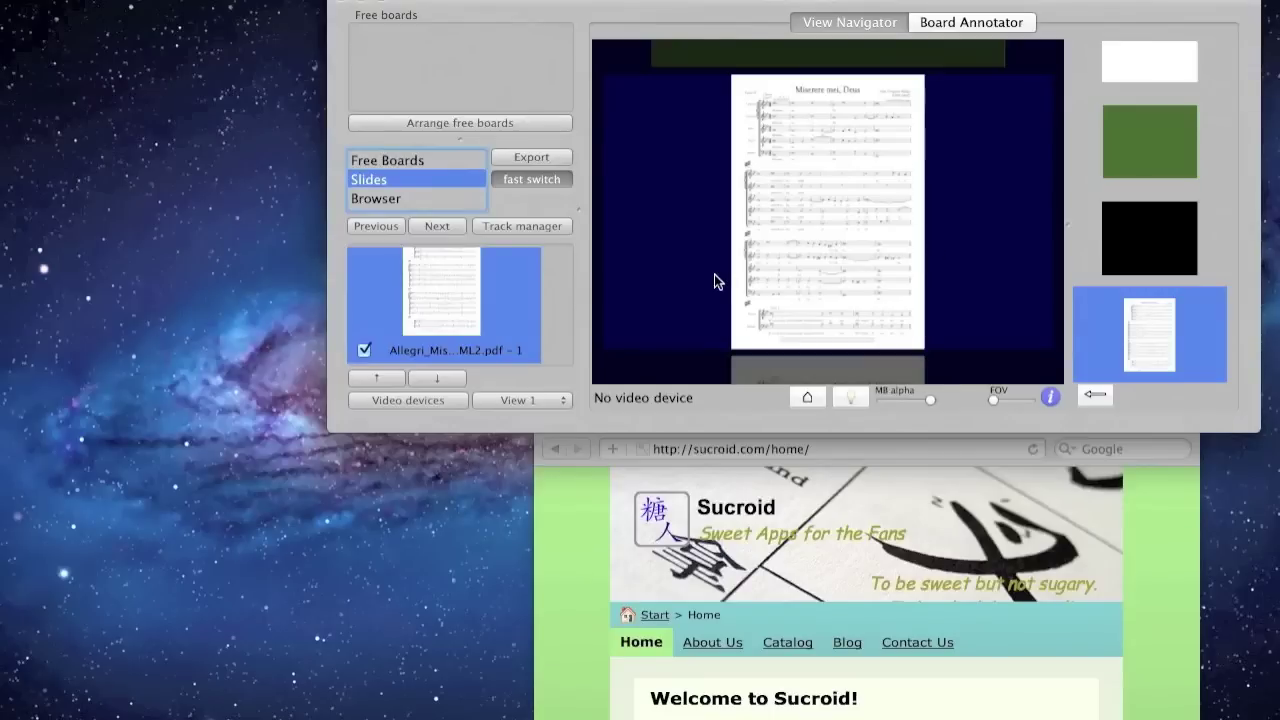
Step: Attach View 1 to the Color LCD video device in the Video Device Manager
left_click(434, 397)
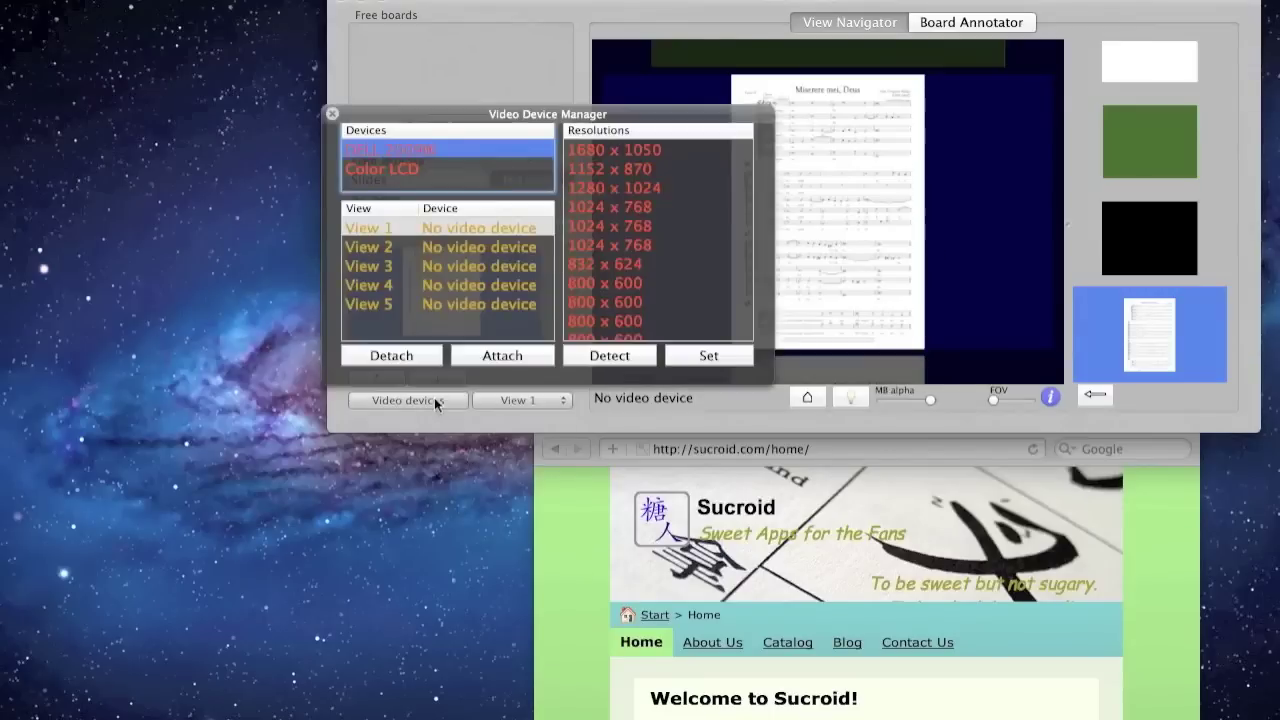
left_click(438, 228)
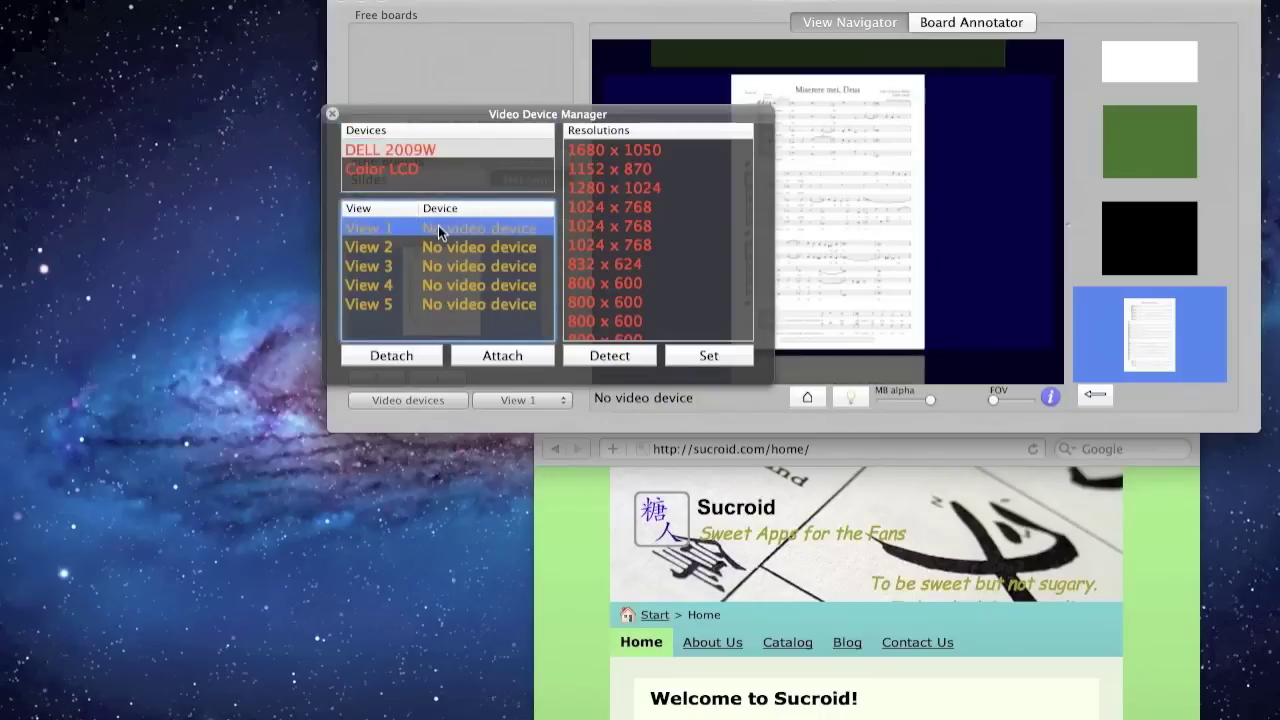
left_click(490, 357)
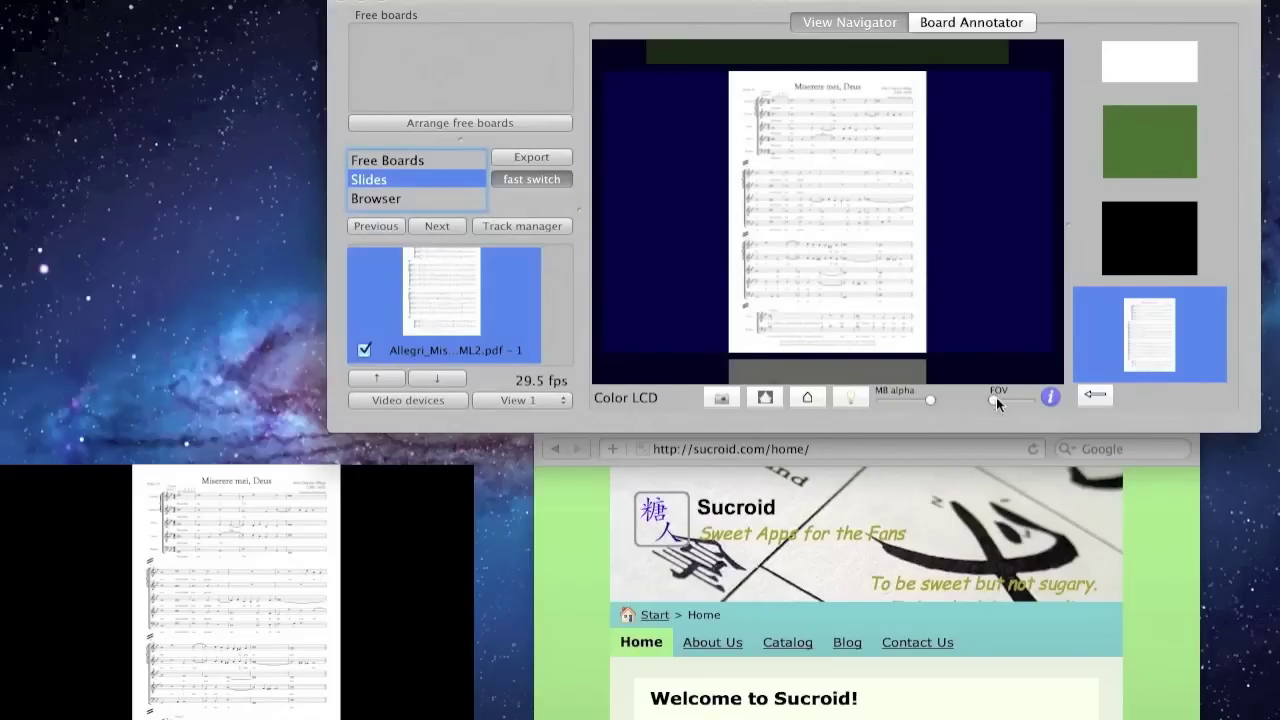
Step: Widen View 1's field of view slightly and detach the view from its video device
mouse_move(997, 403)
left_mouse_down()
mouse_move(1020, 405)
mouse_move(1007, 405)
left_mouse_up()
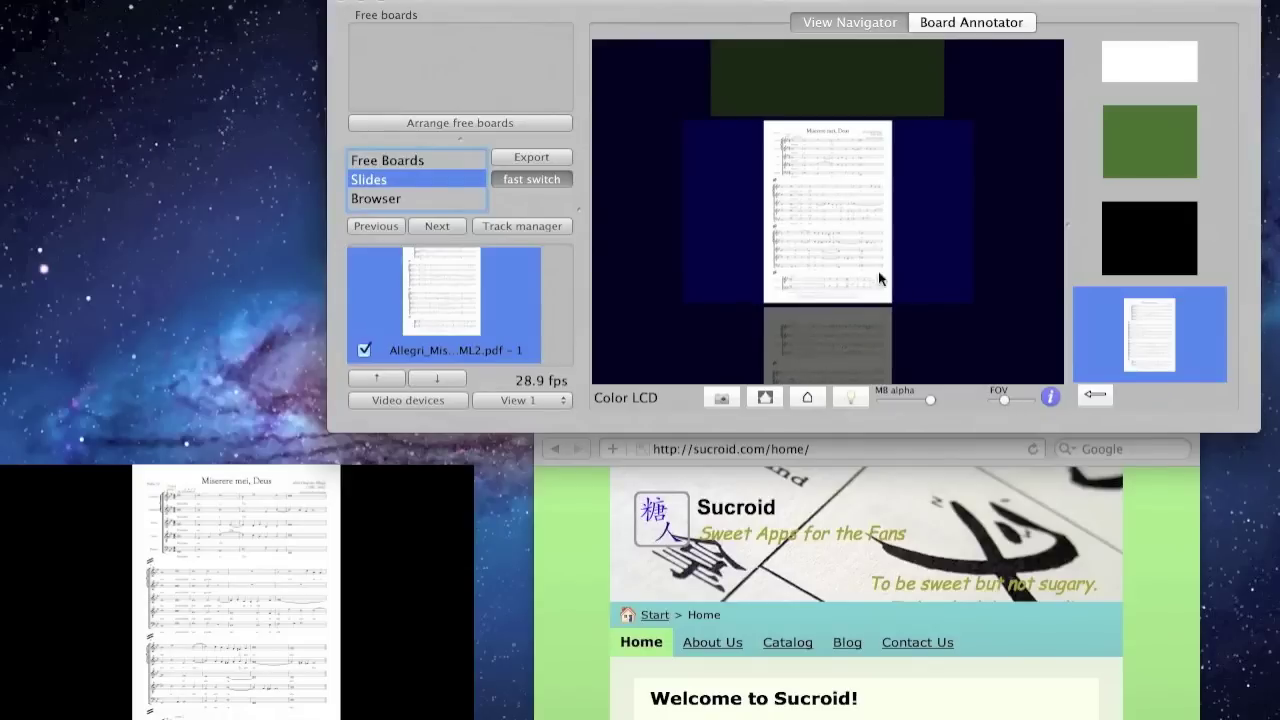
mouse_move(810, 192)
left_mouse_down()
mouse_move(830, 181)
mouse_move(822, 238)
mouse_move(808, 198)
mouse_move(845, 210)
mouse_move(812, 200)
left_mouse_up()
left_click(428, 401)
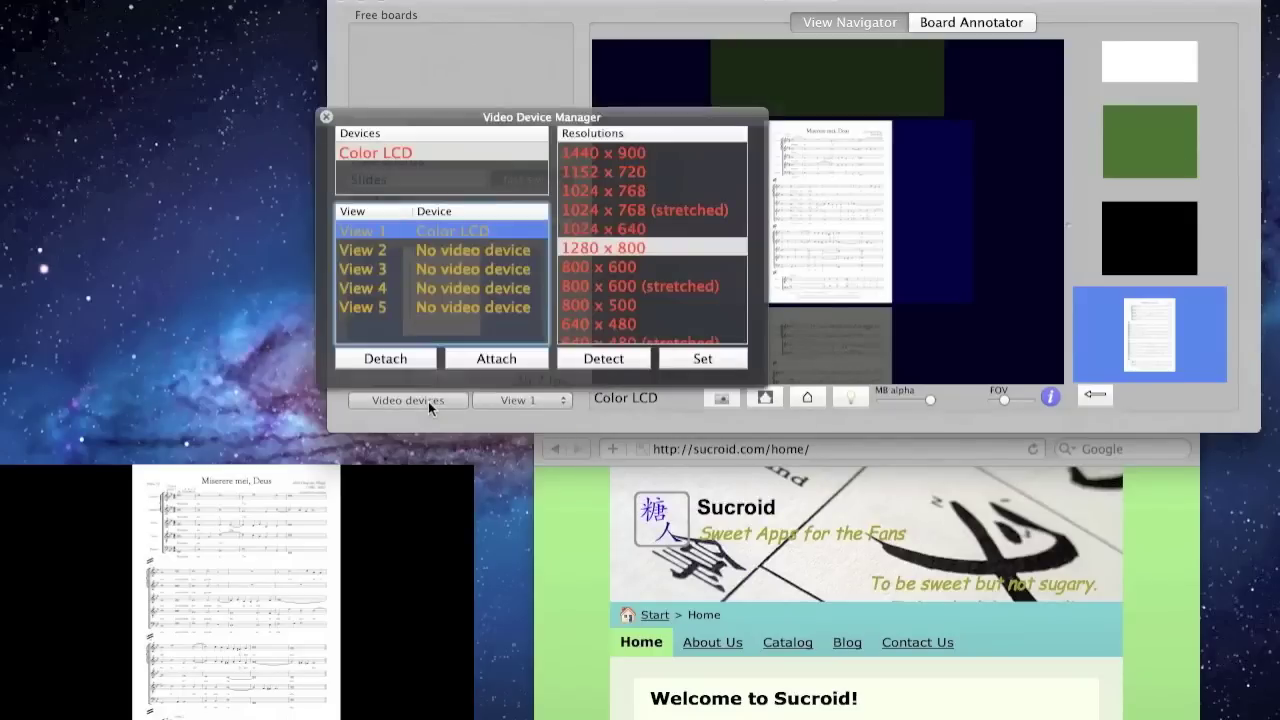
left_click(410, 362)
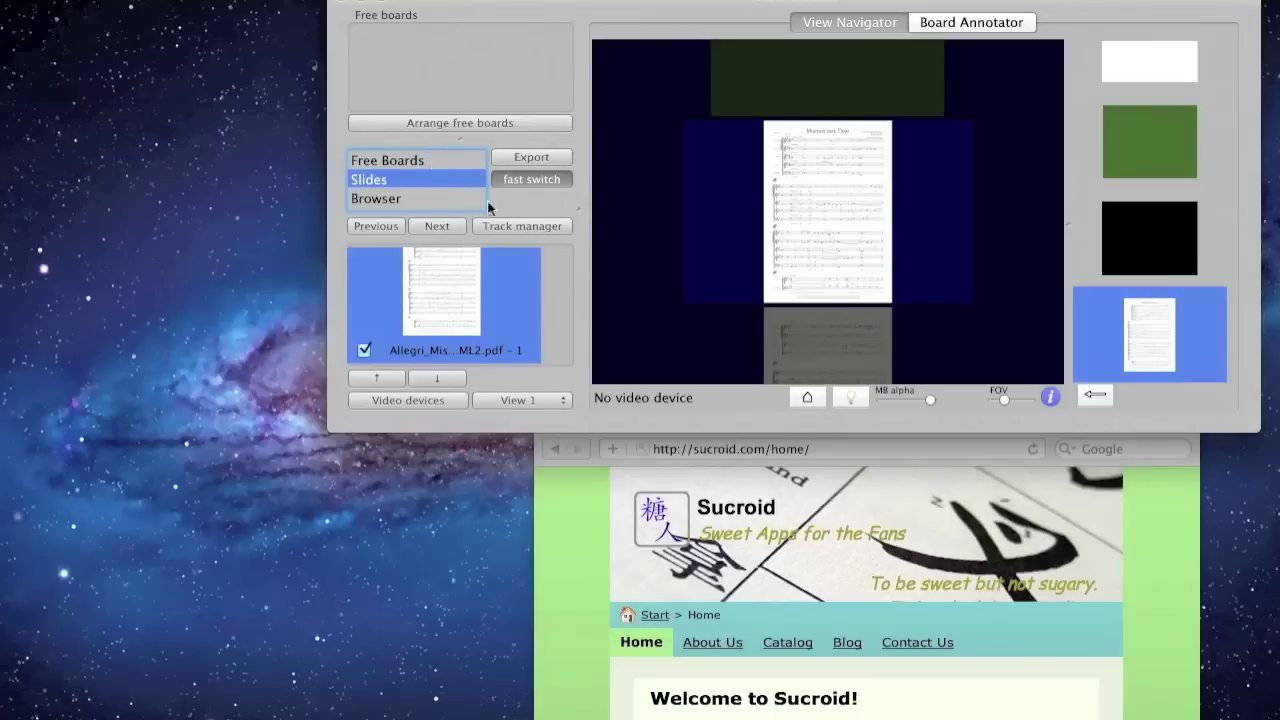
Step: Import the image A Music Staff from the YASC Demo folder into the Free Boards track and close the Track Manager
left_click(508, 226)
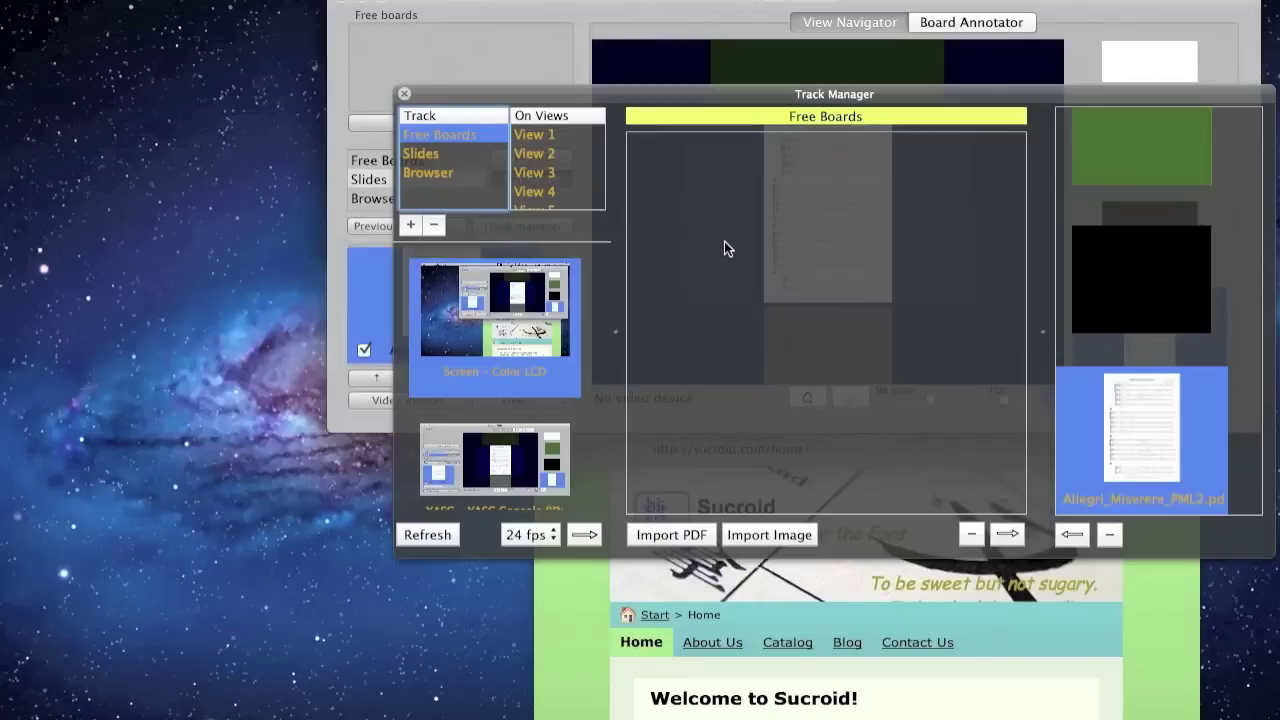
left_click(775, 534)
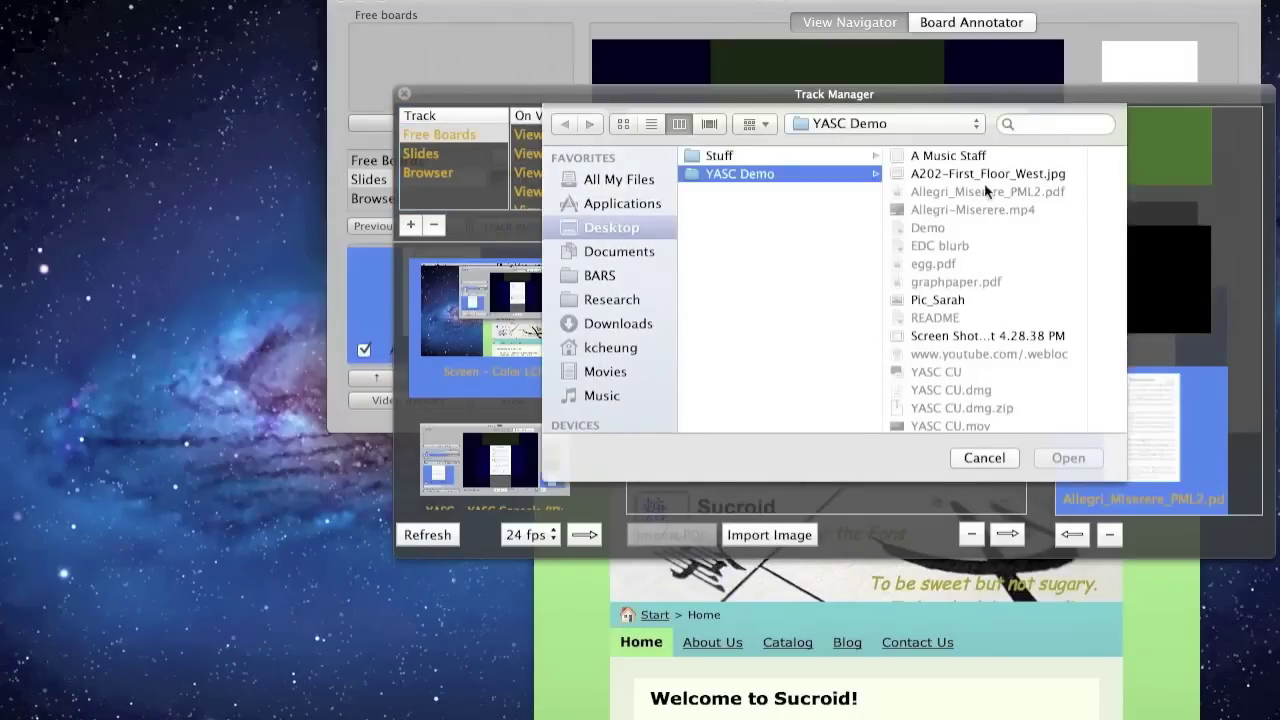
left_click(978, 157)
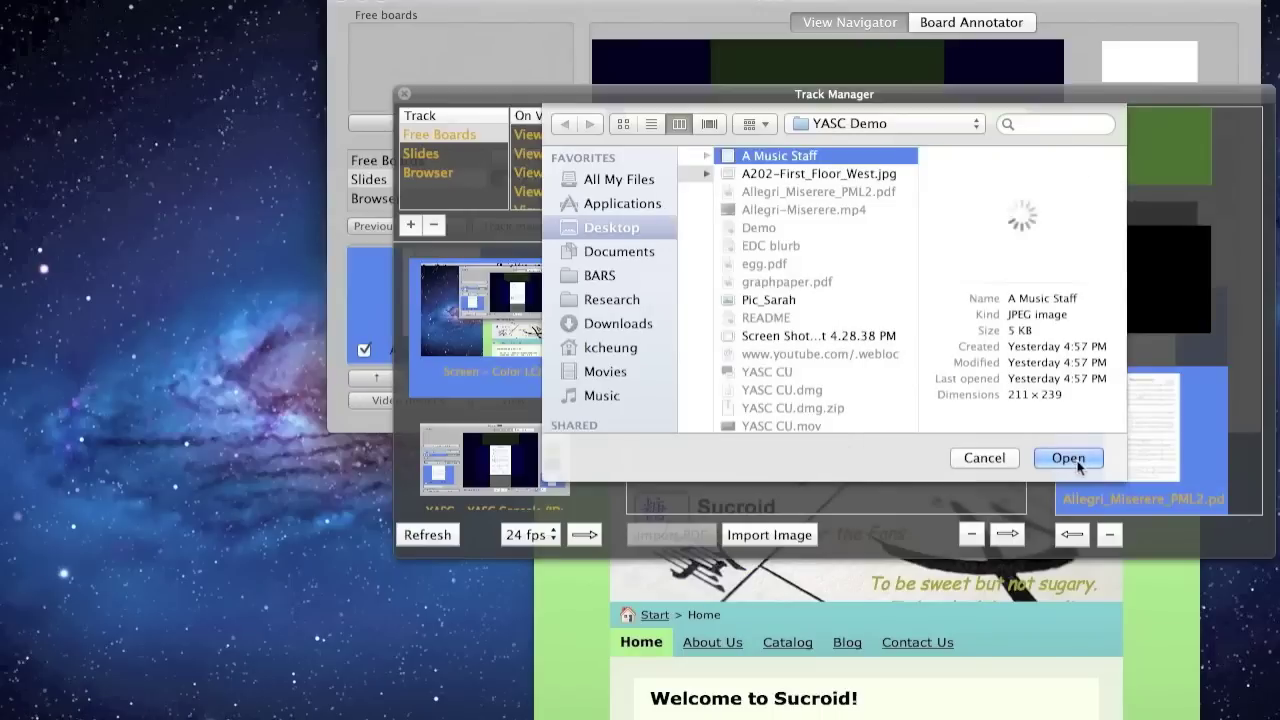
left_click(1077, 461)
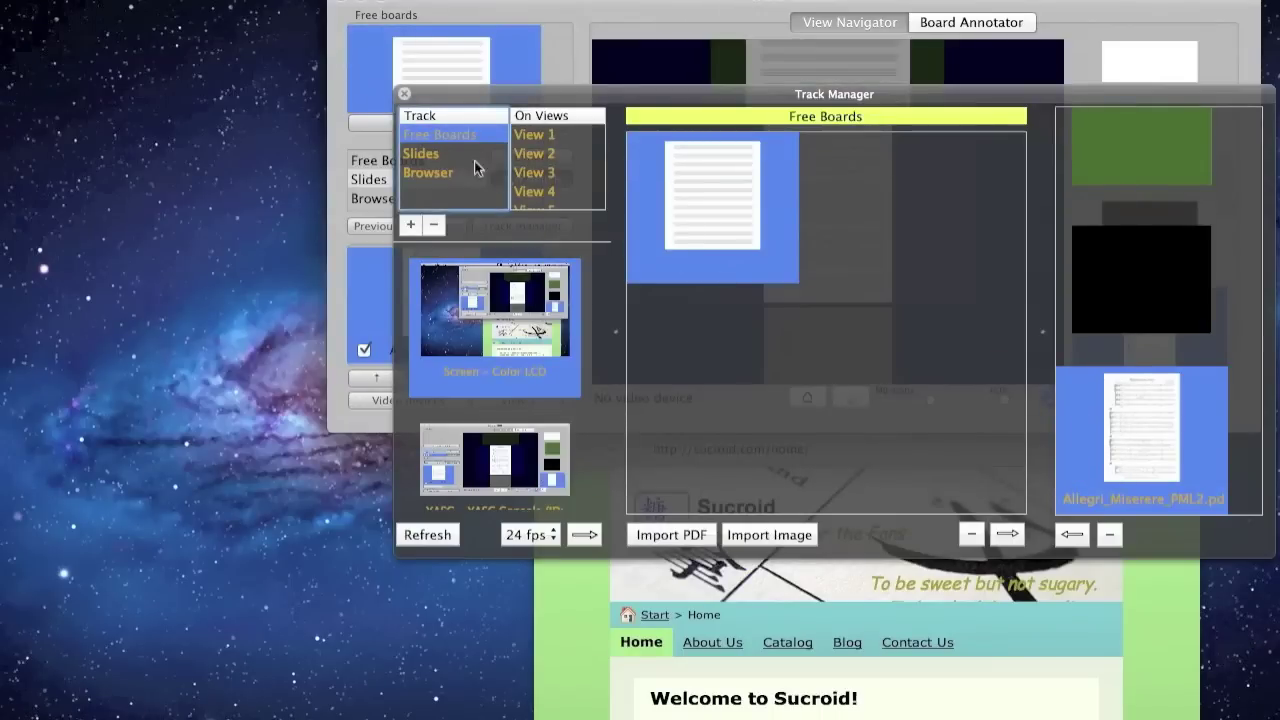
left_click(405, 95)
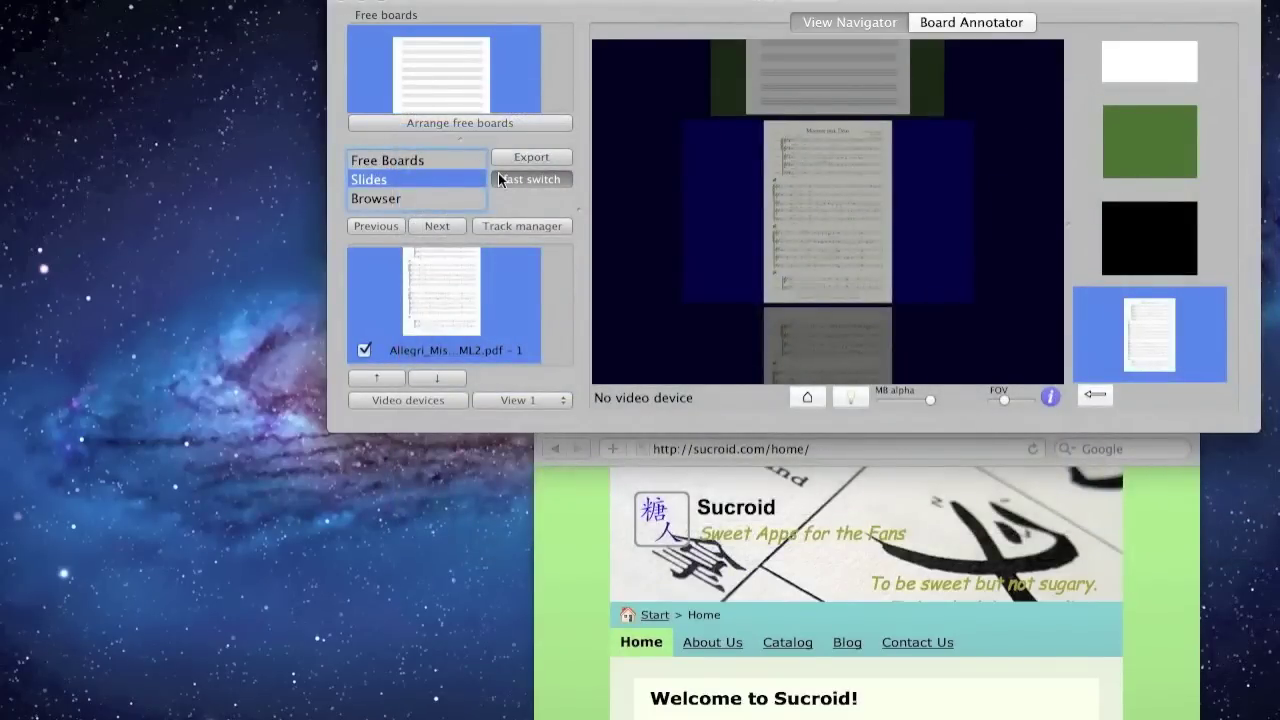
Step: Arrange the free boards and move the music staff board over the first score page
left_click(545, 124)
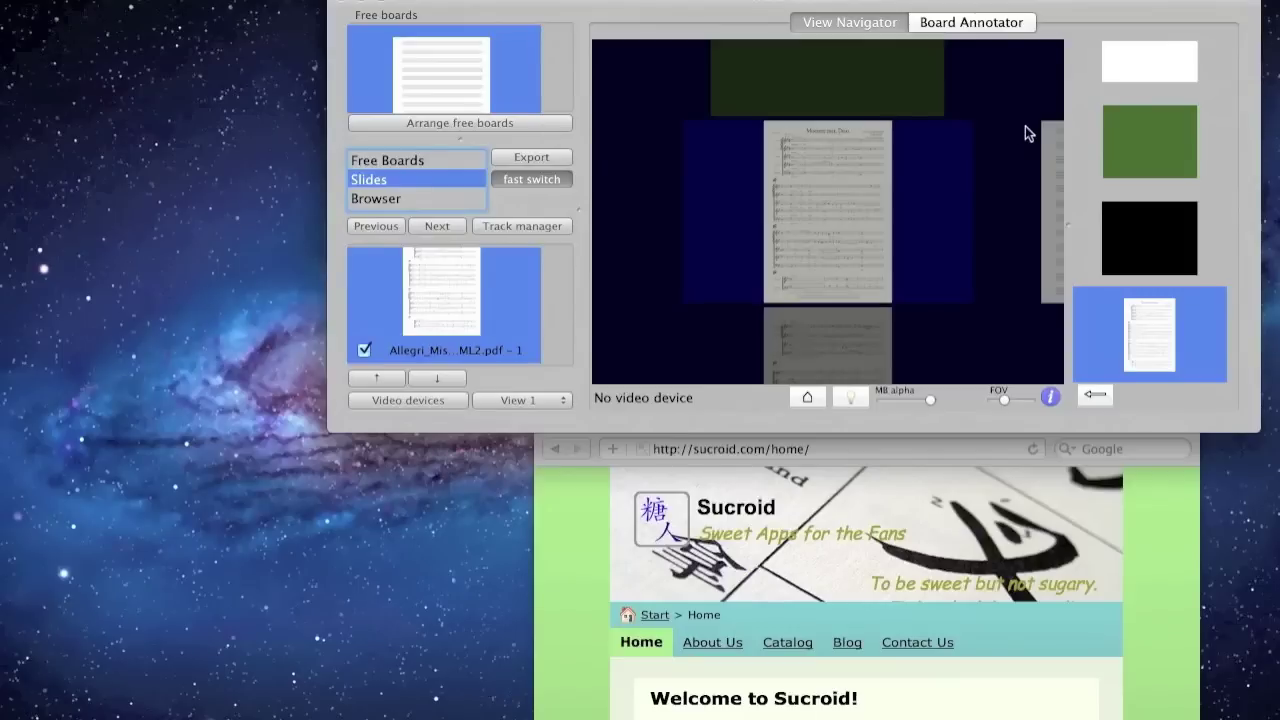
left_click_drag(1051, 163, 761, 162)
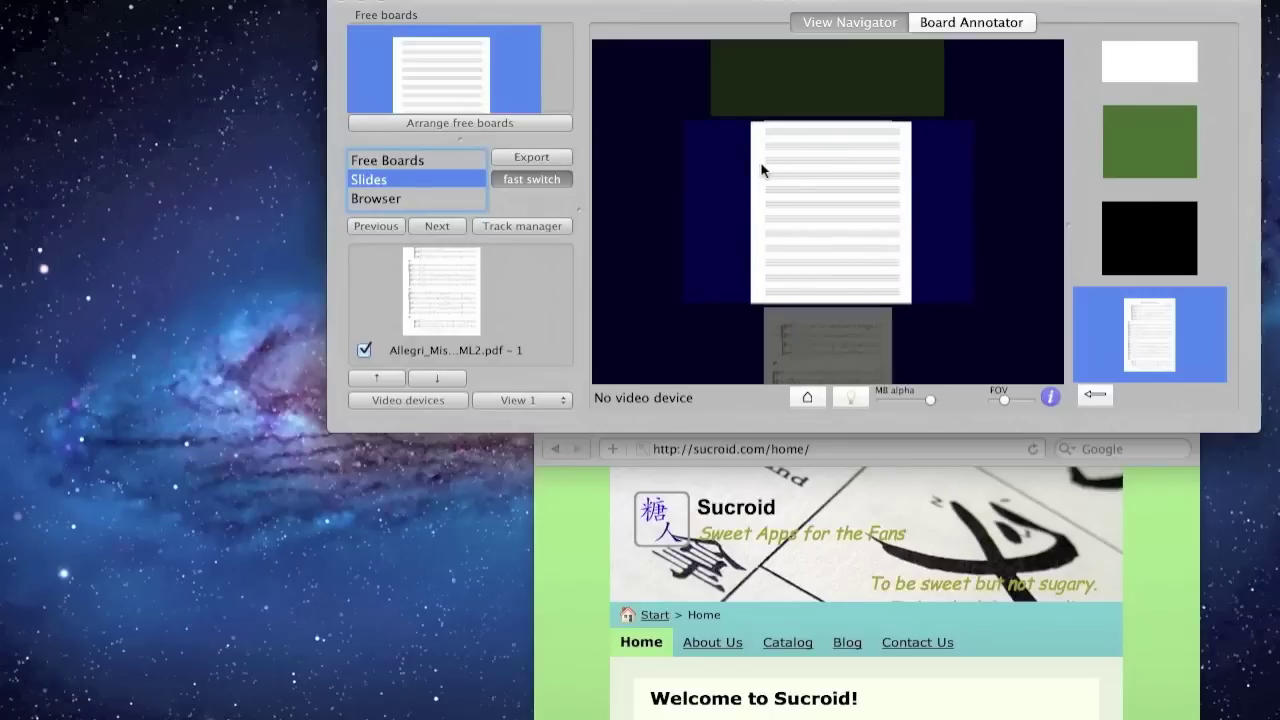
Step: Draw a treble clef and write "Bach" in medium red ink on a middle staff of the music staff board
left_click(975, 22)
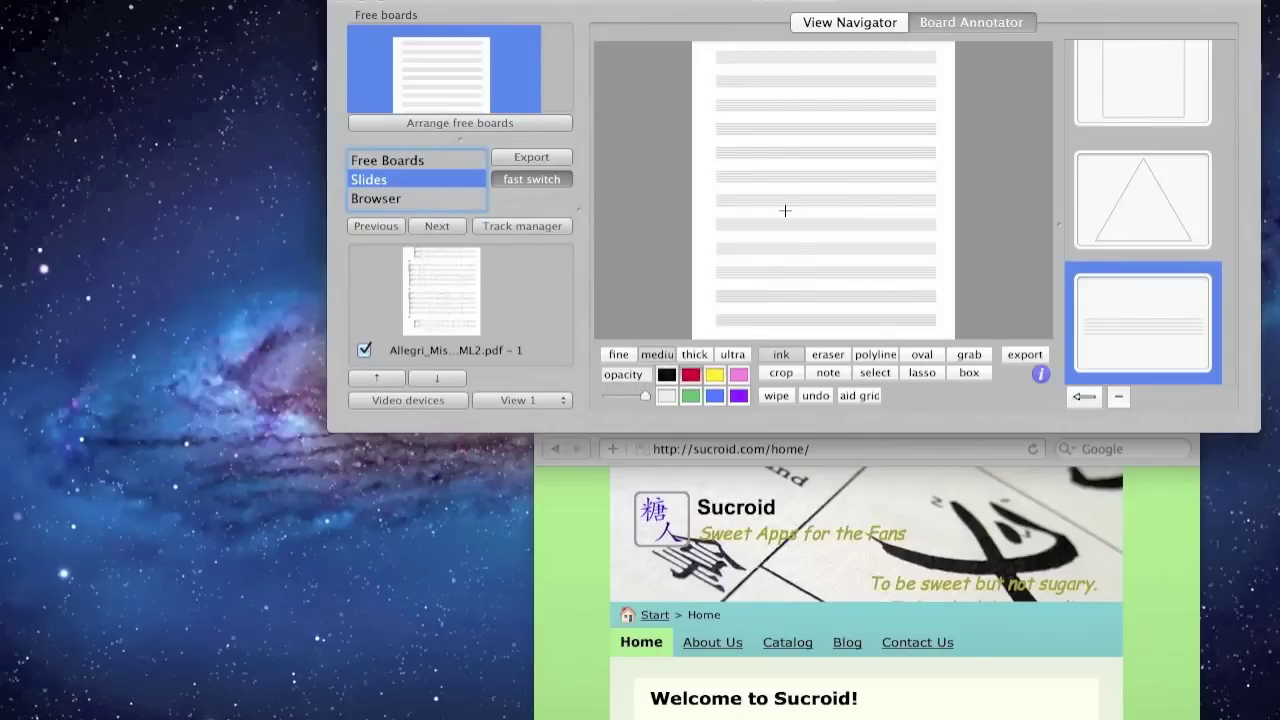
scroll(784, 208, "up", 3)
mouse_move(681, 160)
left_mouse_down()
mouse_move(672, 168)
mouse_move(676, 141)
mouse_move(690, 182)
mouse_move(670, 182)
mouse_move(694, 162)
mouse_move(716, 176)
mouse_move(798, 149)
mouse_move(800, 184)
mouse_move(806, 170)
mouse_move(818, 184)
left_mouse_up()
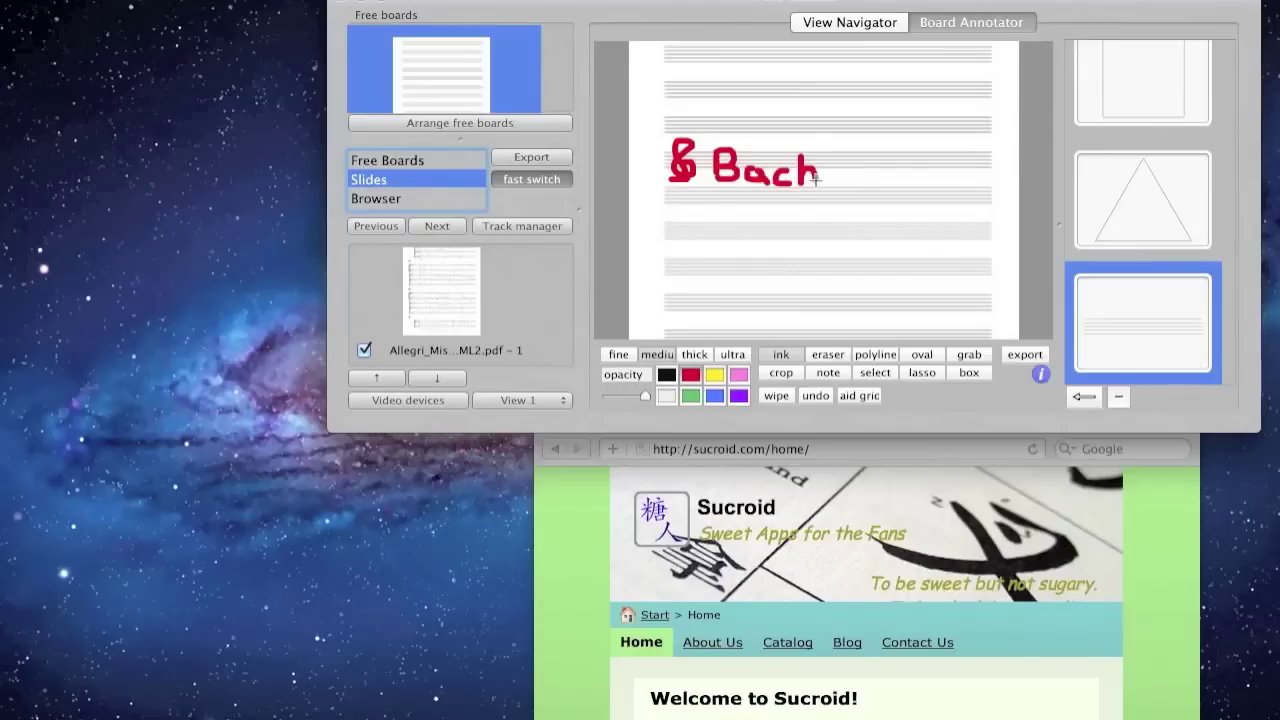
Step: Return to the view, offset the annotated staff board from the score page, scale it down and tilt it slightly
left_click(840, 23)
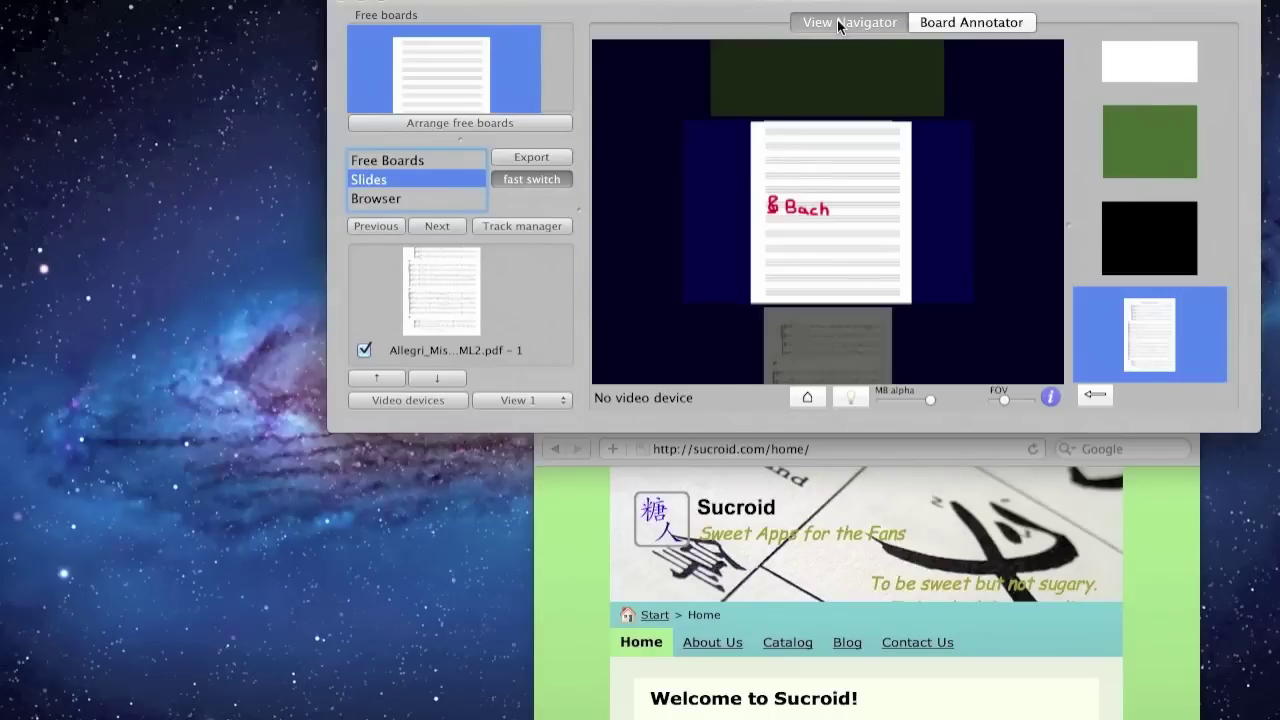
left_click_drag(829, 205, 873, 215)
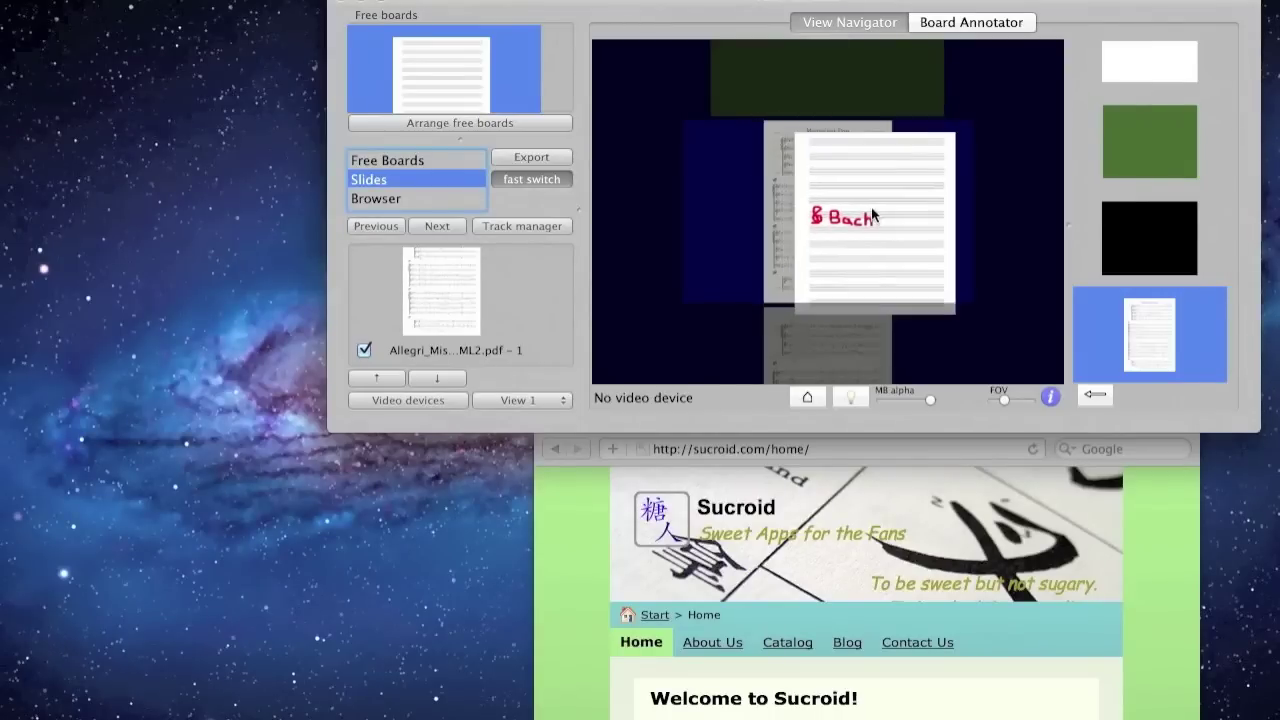
scroll(871, 215, "down", 5)
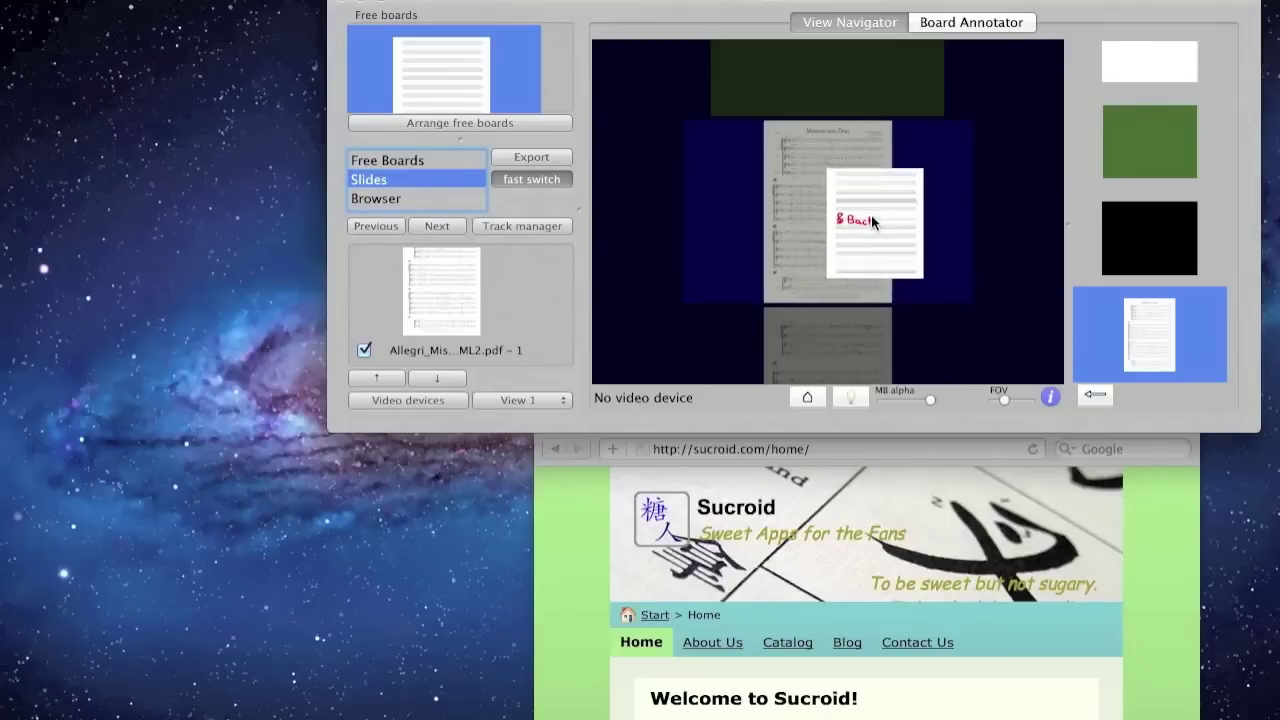
scroll(871, 218, "up", 3)
left_click_drag(886, 206, 948, 226)
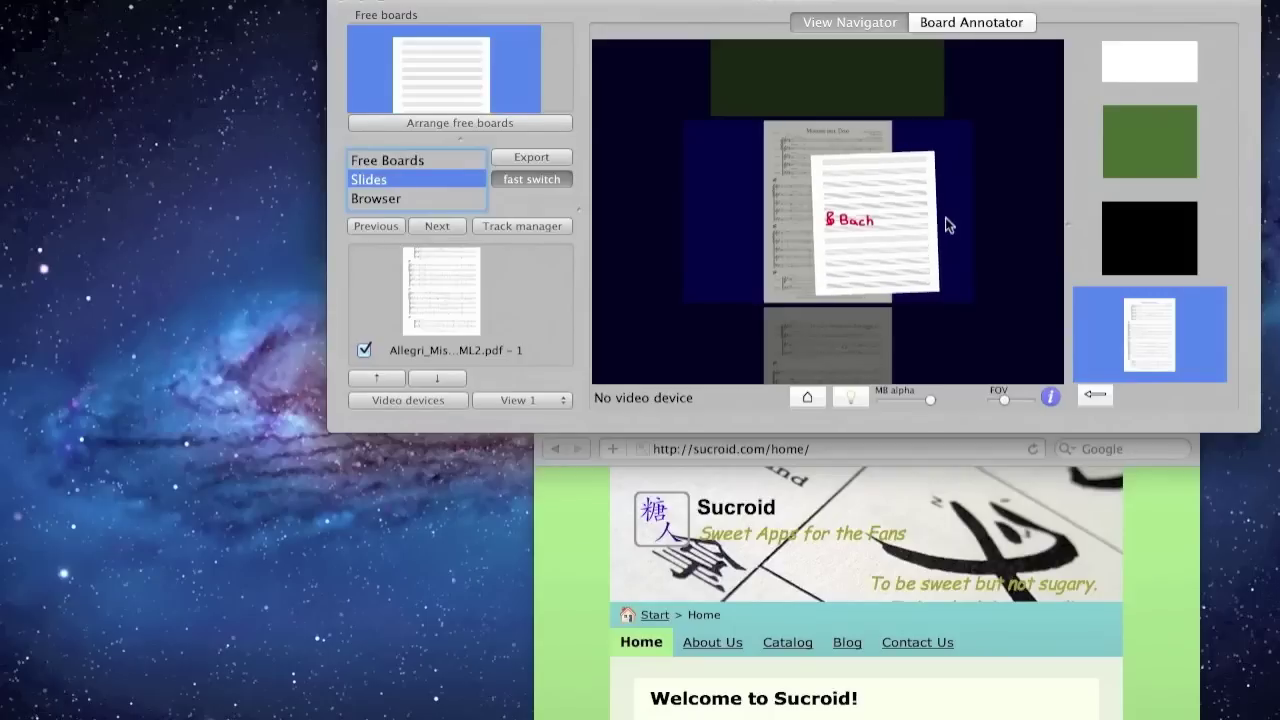
mouse_move(928, 399)
left_mouse_down()
mouse_move(870, 402)
mouse_move(944, 395)
left_mouse_up()
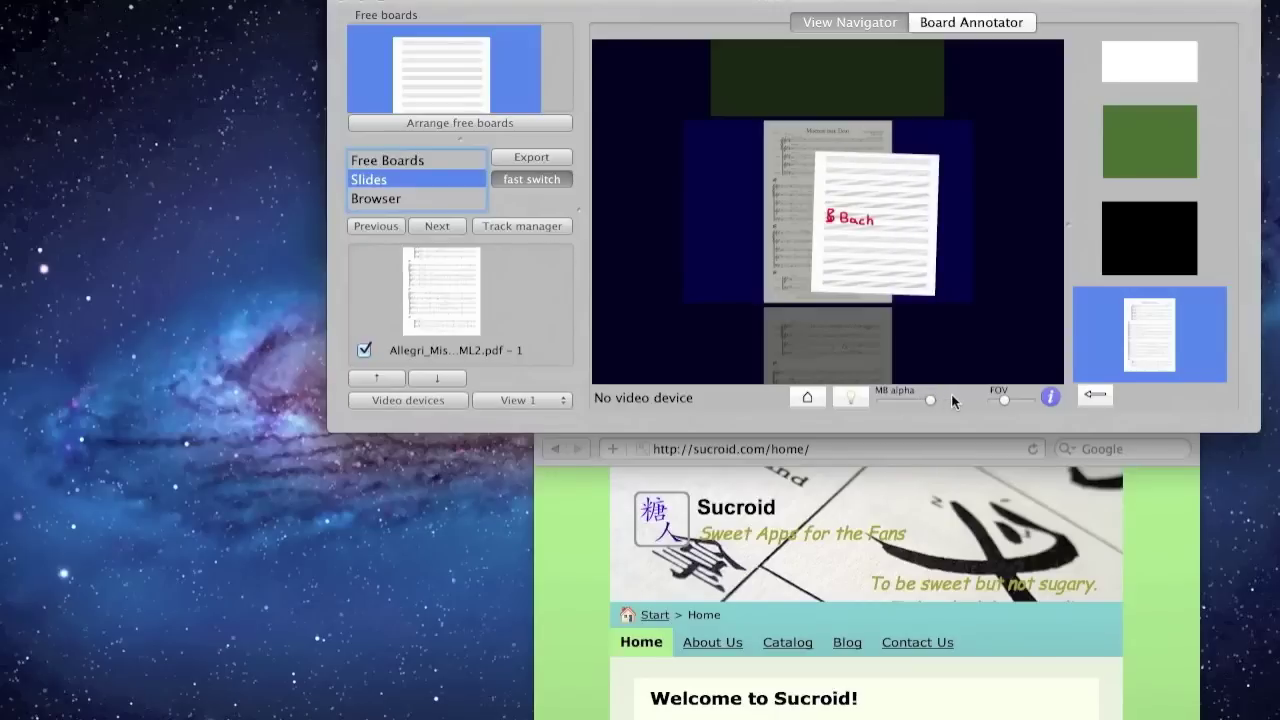